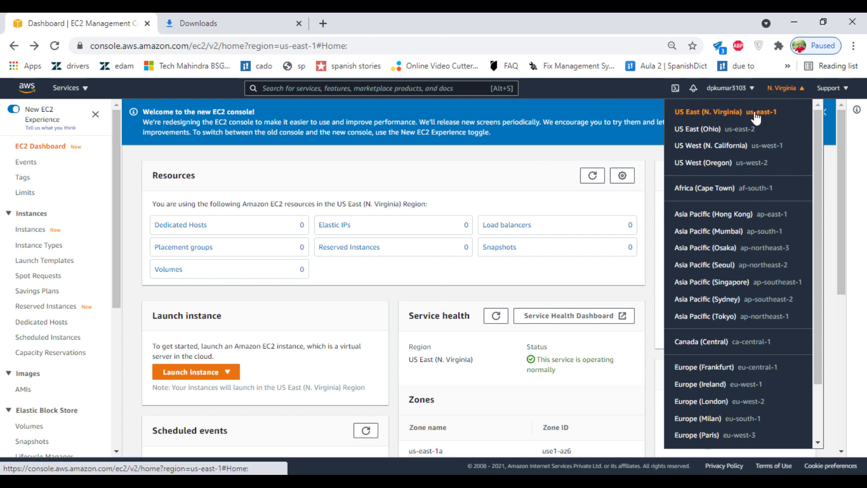
# Step: Keep the US East (N. Virginia) region and open the EC2 service dashboard
pyautogui.click(785, 89)
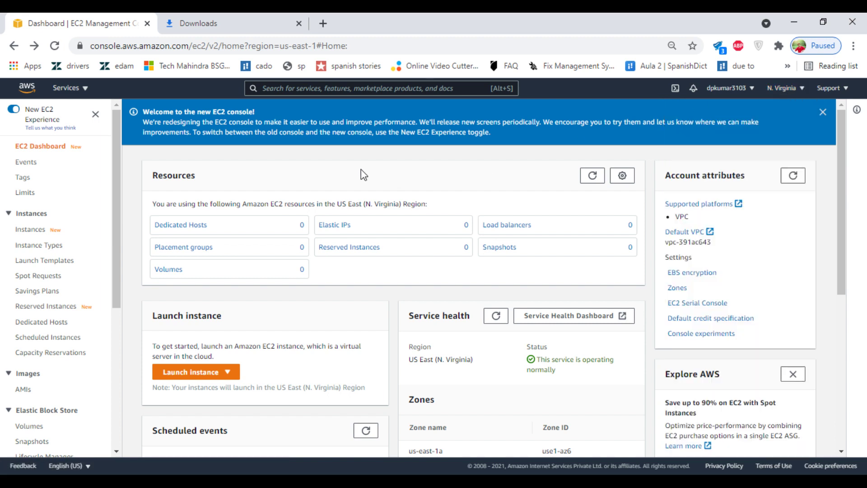
pyautogui.click(71, 94)
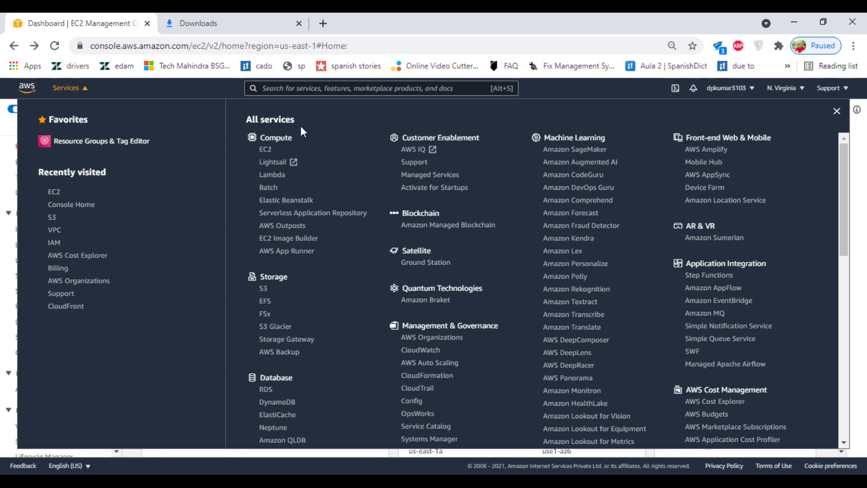
pyautogui.click(265, 150)
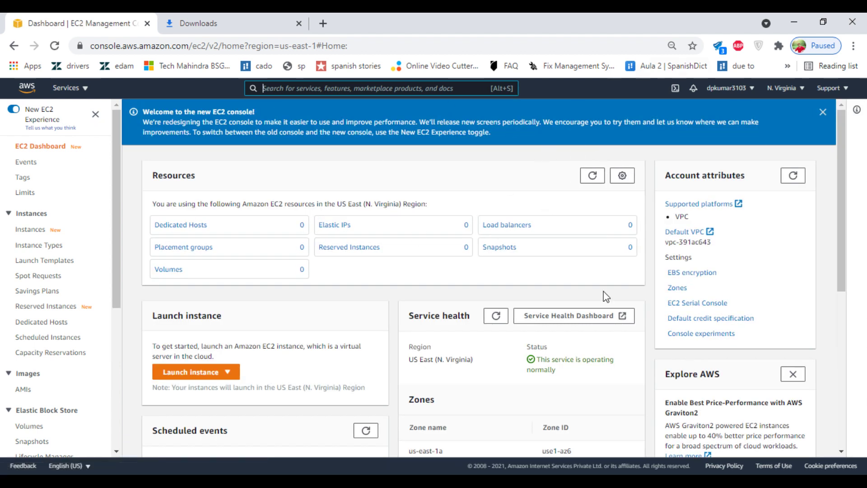
pyautogui.scroll(-1, 308, 305)
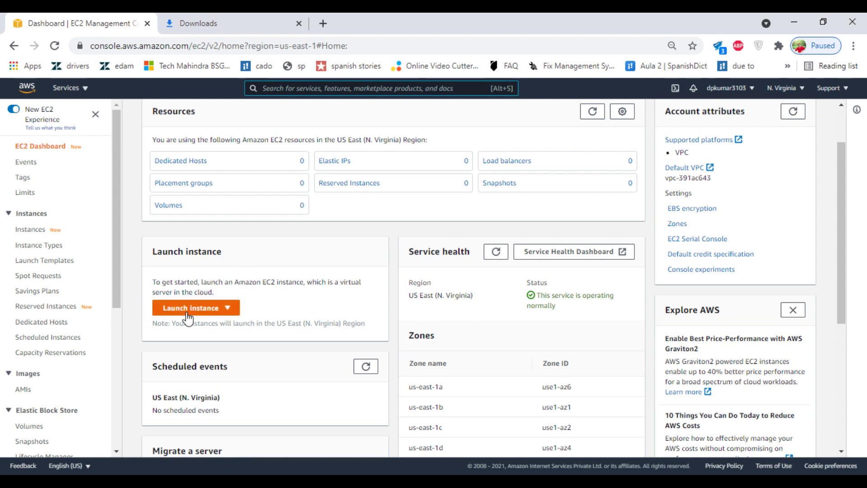
# Step: Open the EC2 instances list and start launching a new instance
pyautogui.click(31, 232)
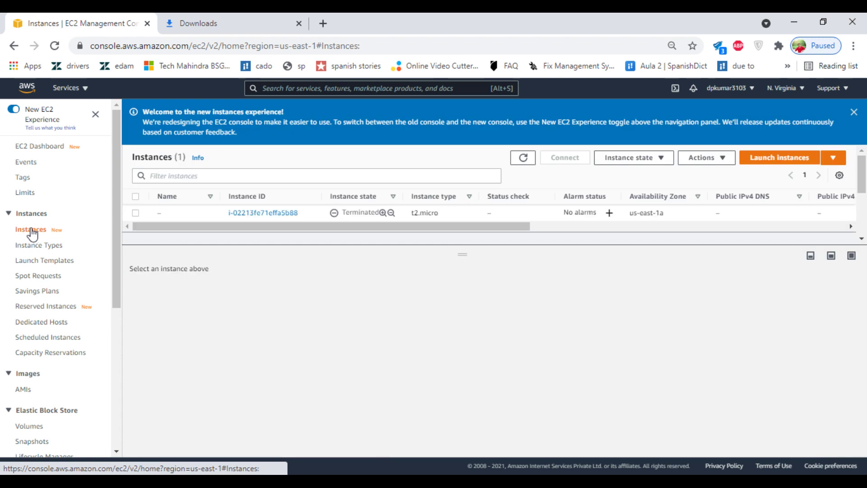
pyautogui.click(32, 214)
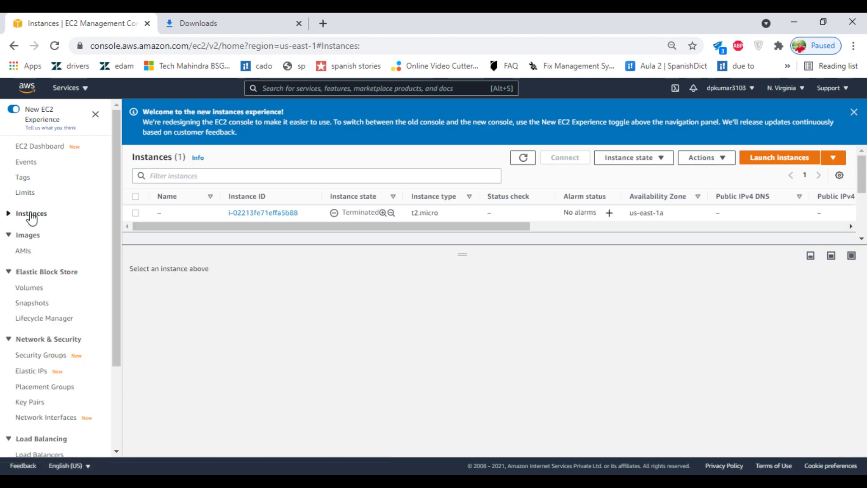
pyautogui.click(31, 214)
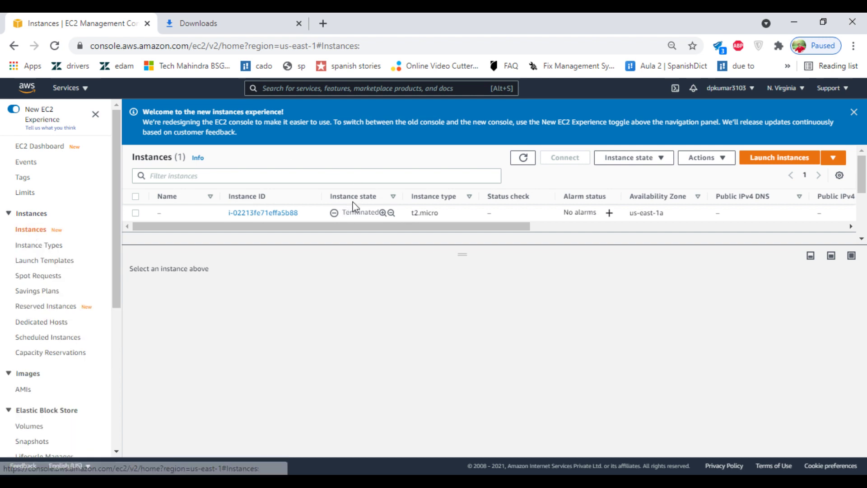
pyautogui.click(789, 161)
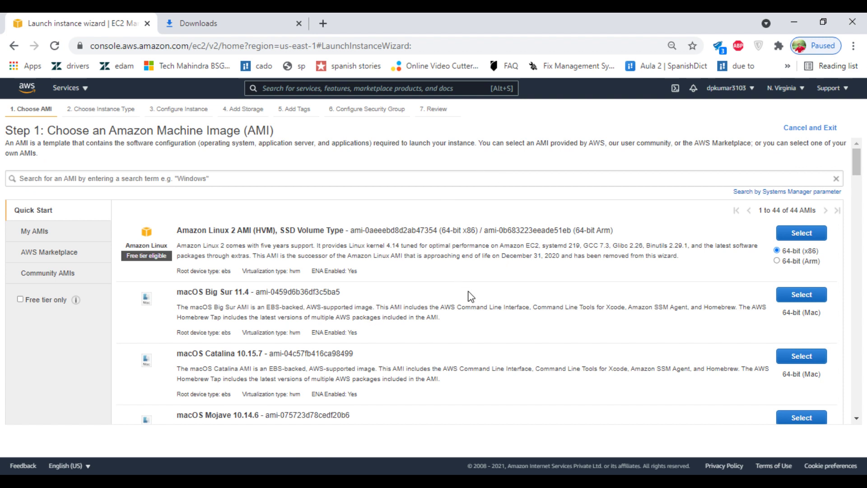
# Step: Choose the Microsoft Windows Server 2016 Base image (64-bit x86) for the new instance
pyautogui.scroll(-4, 470, 296)
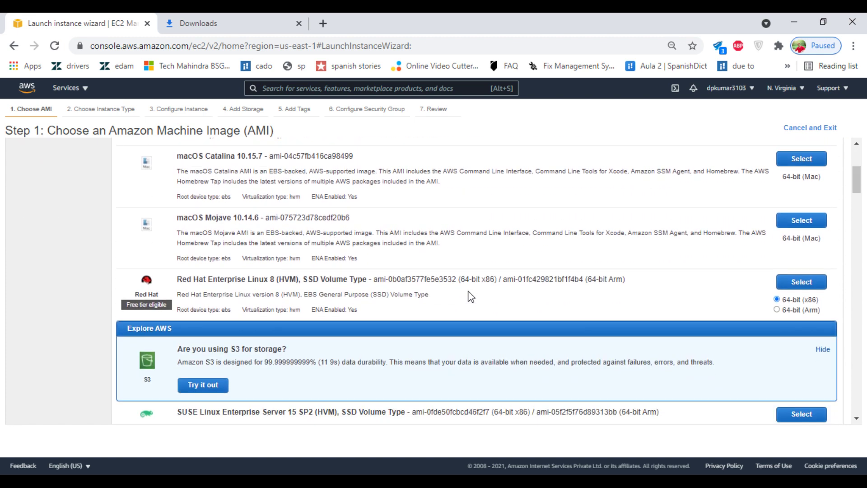
pyautogui.scroll(-5, 471, 297)
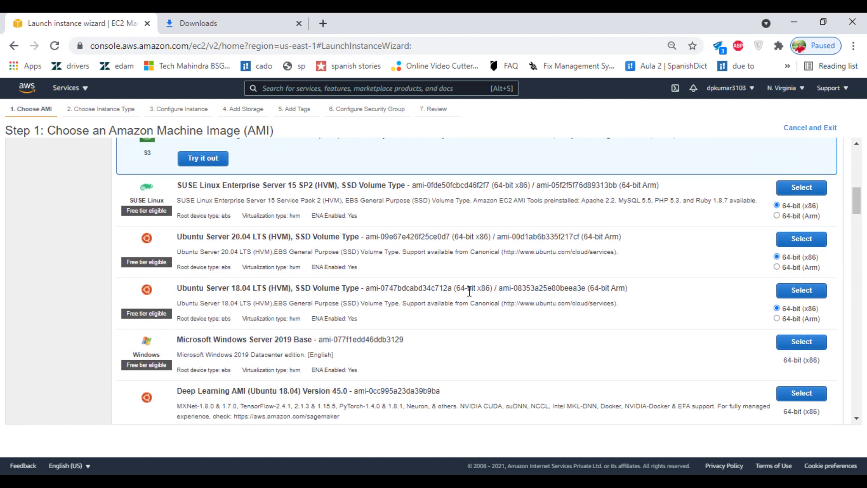
pyautogui.scroll(-2, 470, 291)
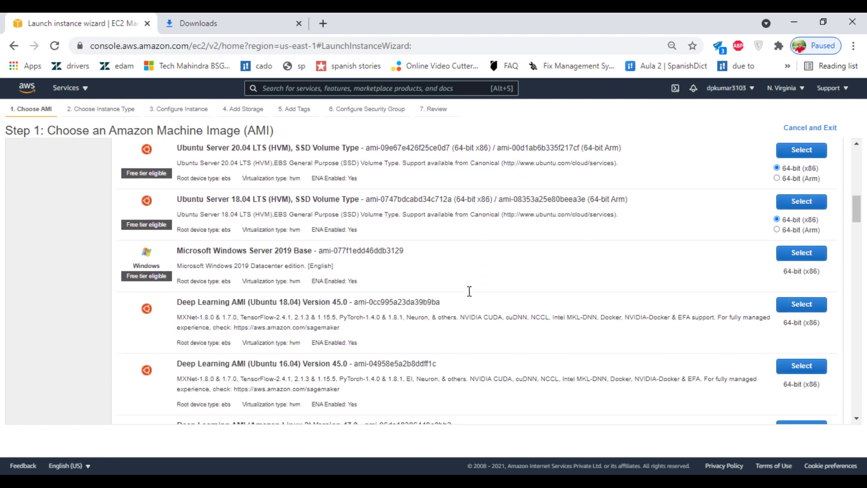
pyautogui.scroll(-3, 472, 296)
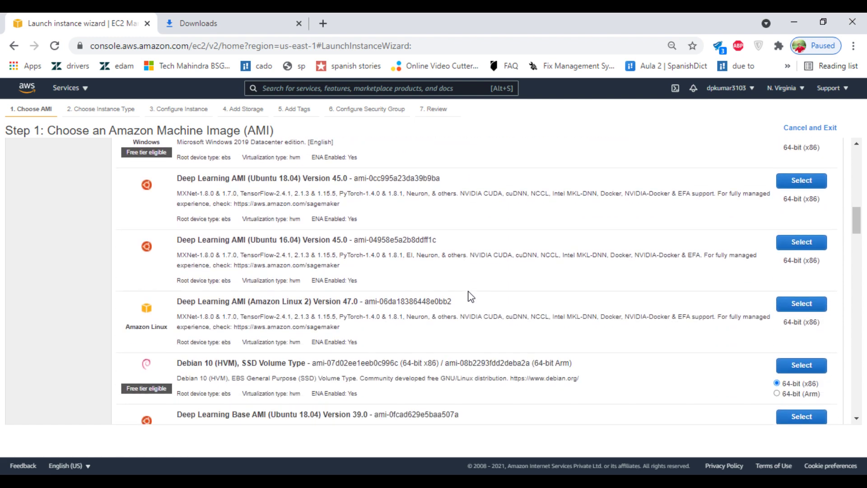
pyautogui.scroll(-6, 472, 297)
pyautogui.scroll(-3, 471, 297)
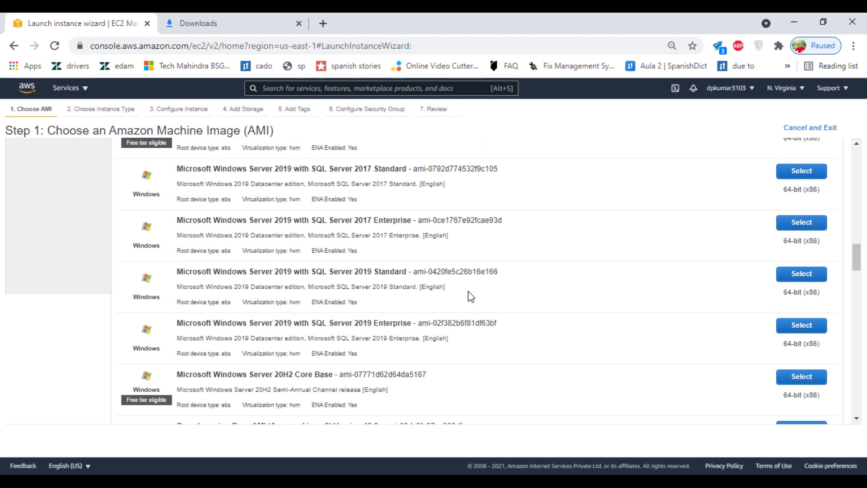
pyautogui.scroll(-3, 470, 295)
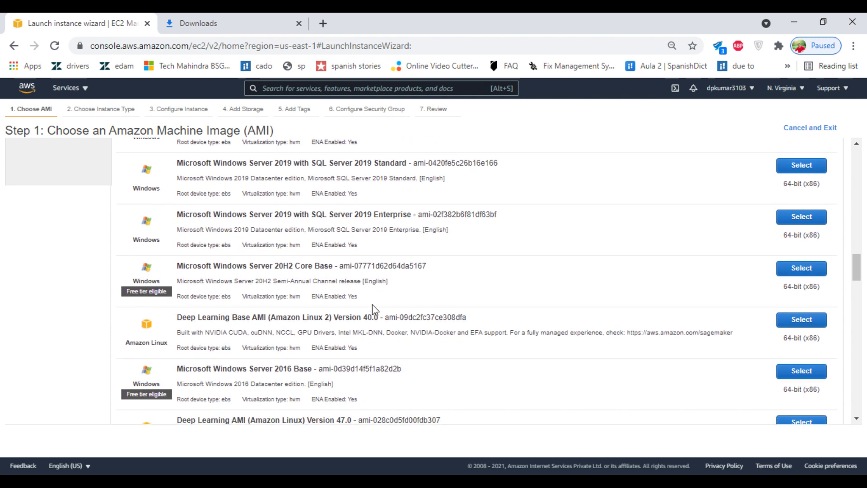
pyautogui.scroll(-1, 394, 380)
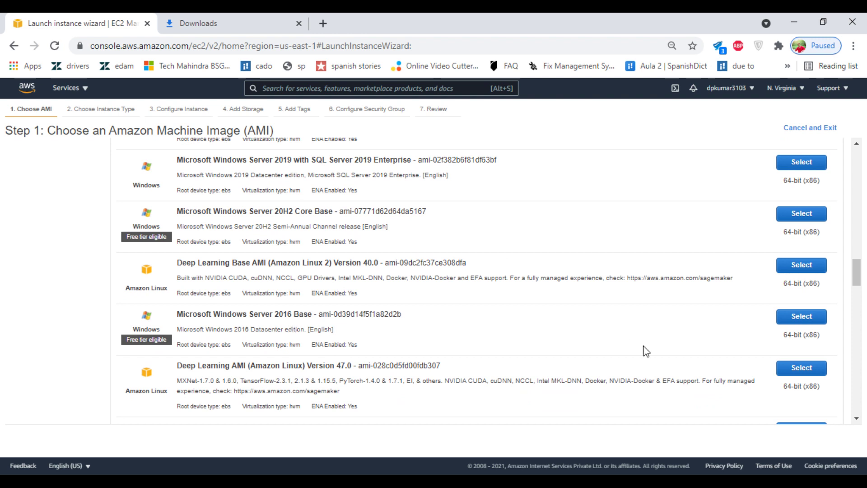
pyautogui.click(809, 322)
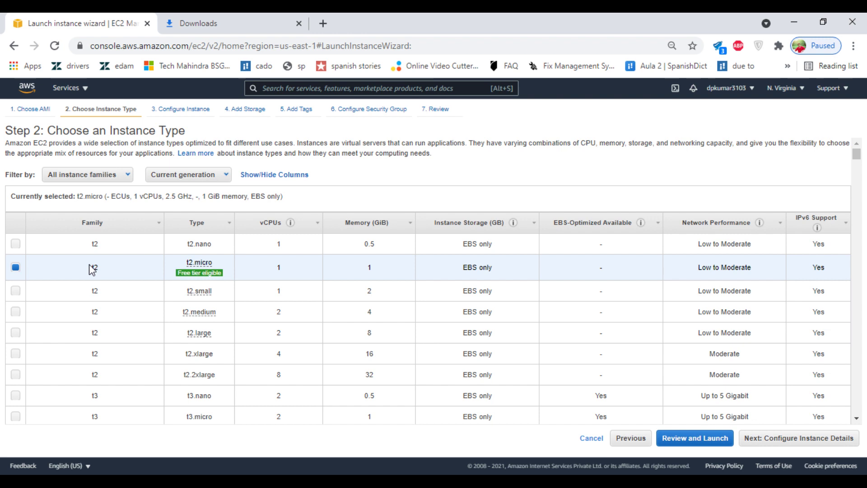
# Step: Keep the free-tier t2.micro instance type and continue to the instance details
pyautogui.moveTo(104, 269); pyautogui.dragTo(92, 268)
pyautogui.moveTo(209, 273)
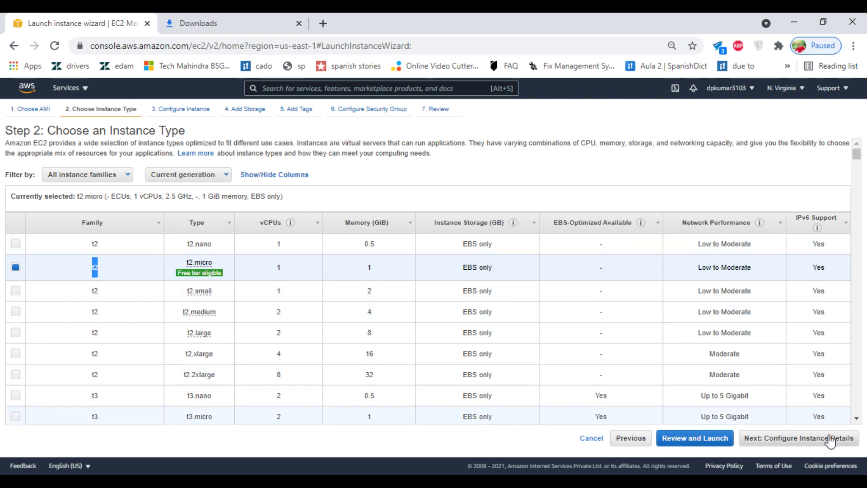
pyautogui.click(794, 445)
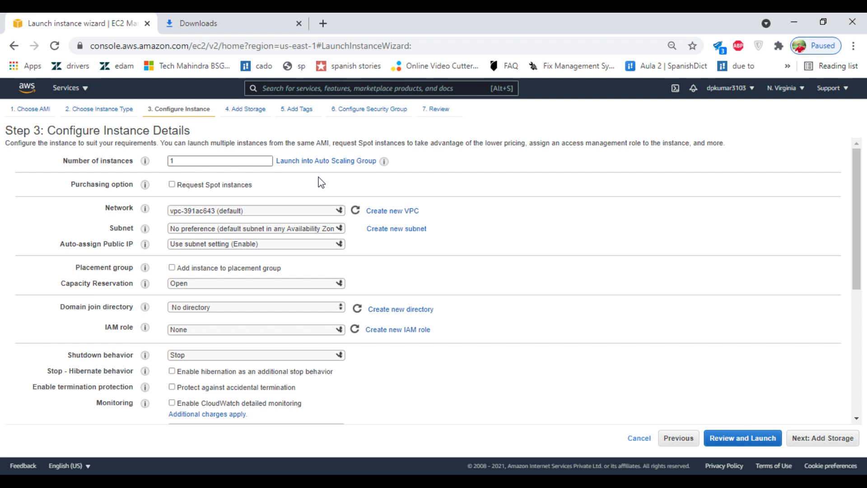
# Step: Preview the Spot instances request, turn it back off, and keep the default VPC as the network
pyautogui.click(172, 185)
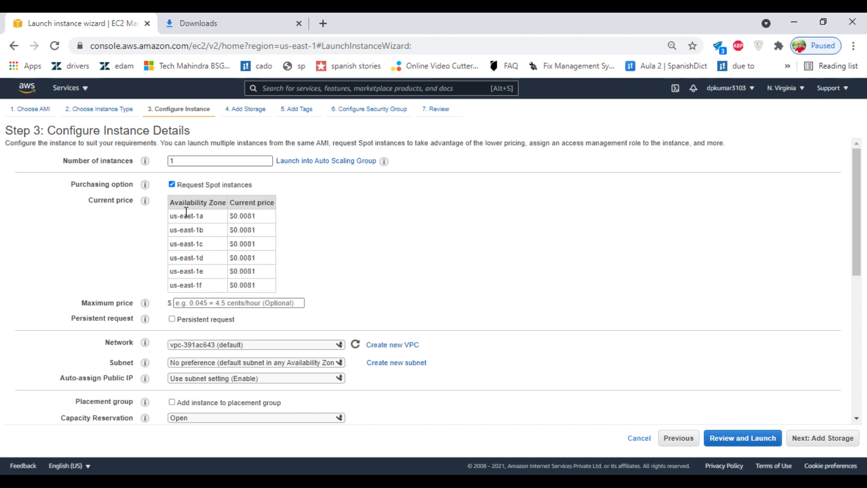
pyautogui.click(172, 186)
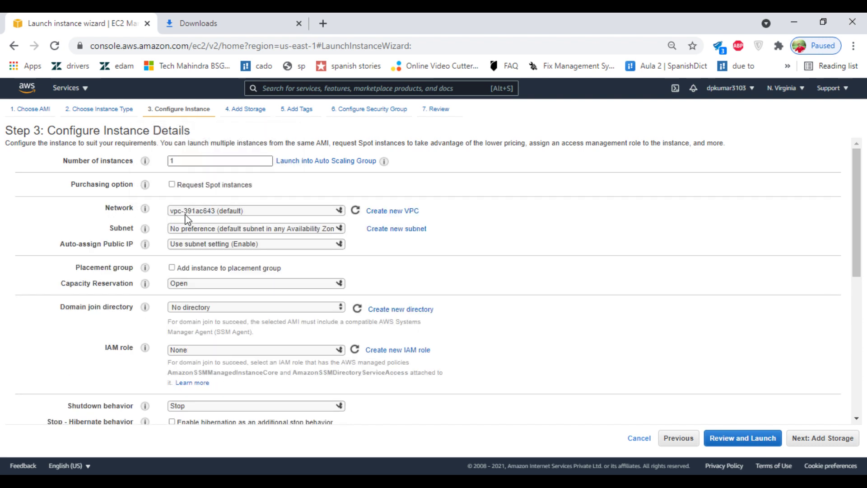
pyautogui.click(248, 211)
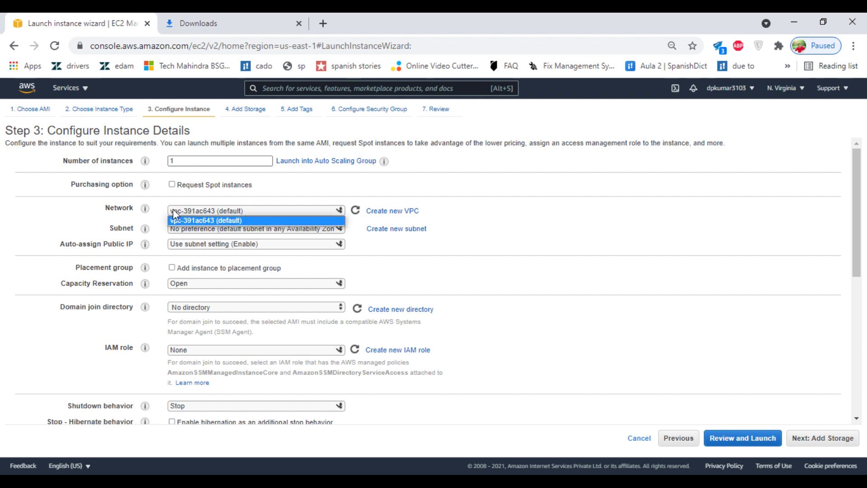
pyautogui.click(245, 212)
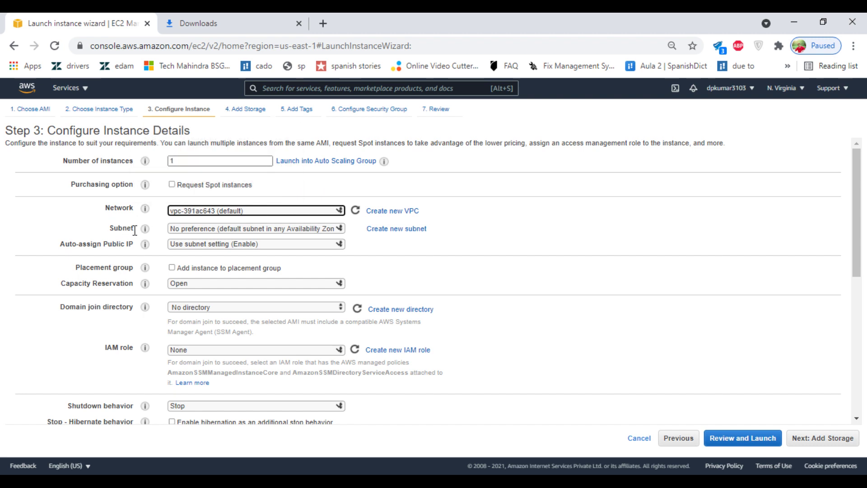
# Step: Keep the subnet at No preference and auto-assign public IP at Use subnet setting (Enable)
pyautogui.click(240, 229)
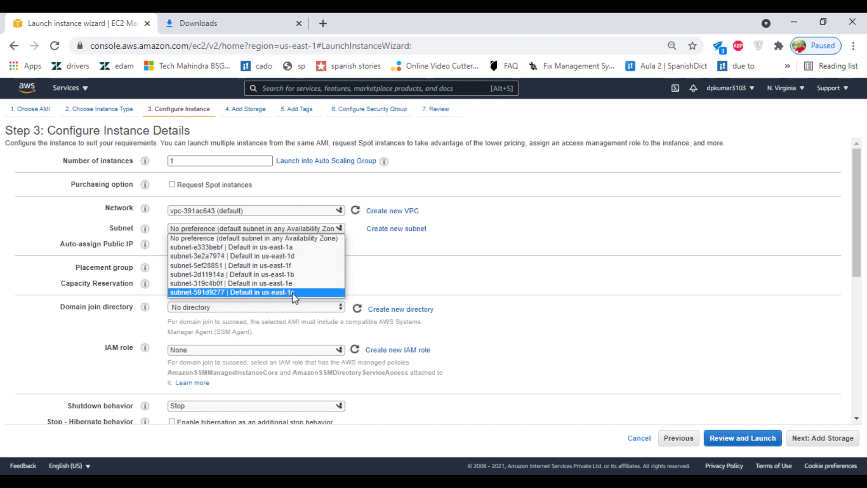
pyautogui.click(288, 237)
pyautogui.moveTo(145, 244)
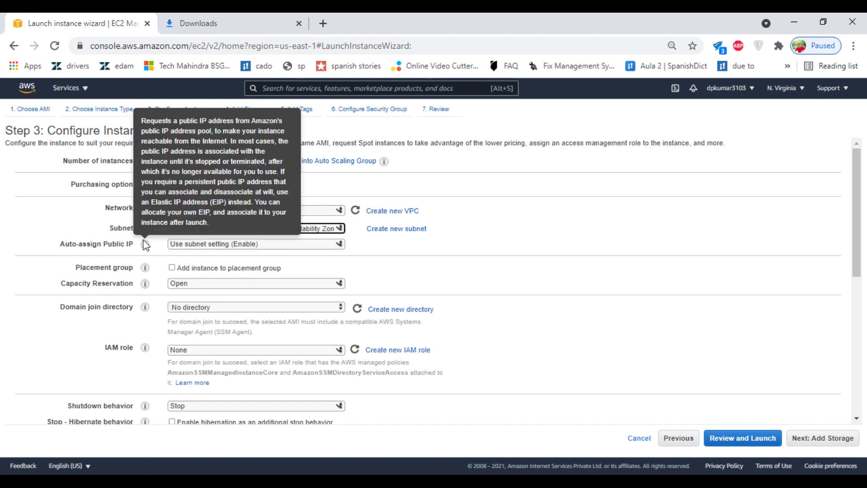
pyautogui.click(262, 244)
pyautogui.click(264, 246)
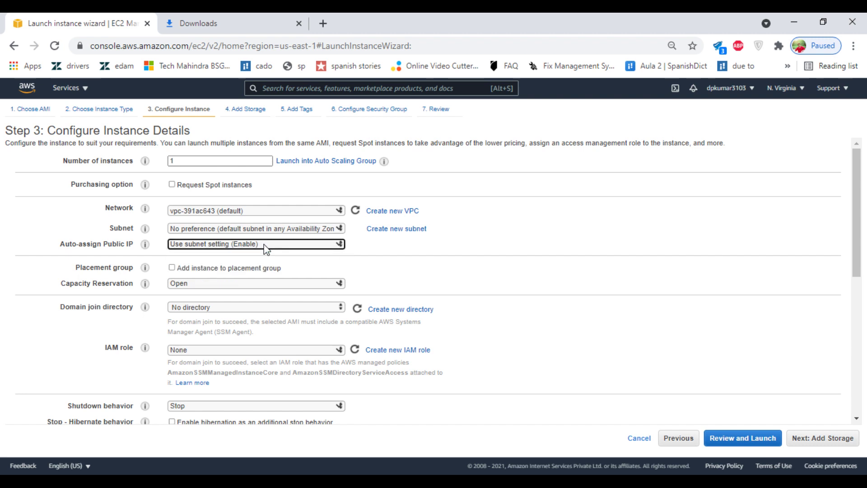
pyautogui.click(256, 245)
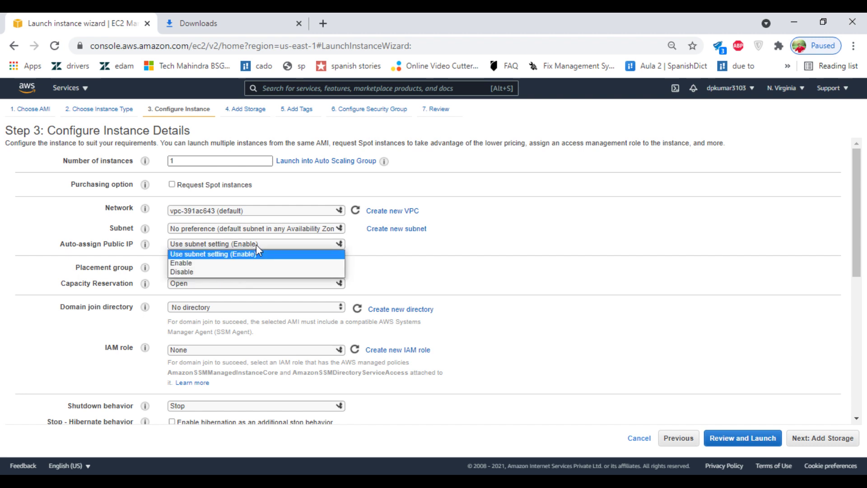
pyautogui.click(246, 254)
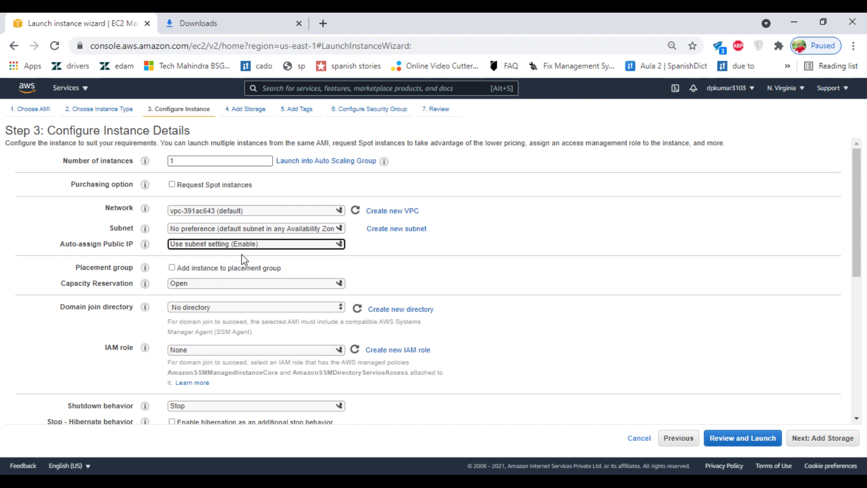
# Step: Toggle protection against accidental termination on and back off, and continue to the storage settings
pyautogui.scroll(-3, 458, 271)
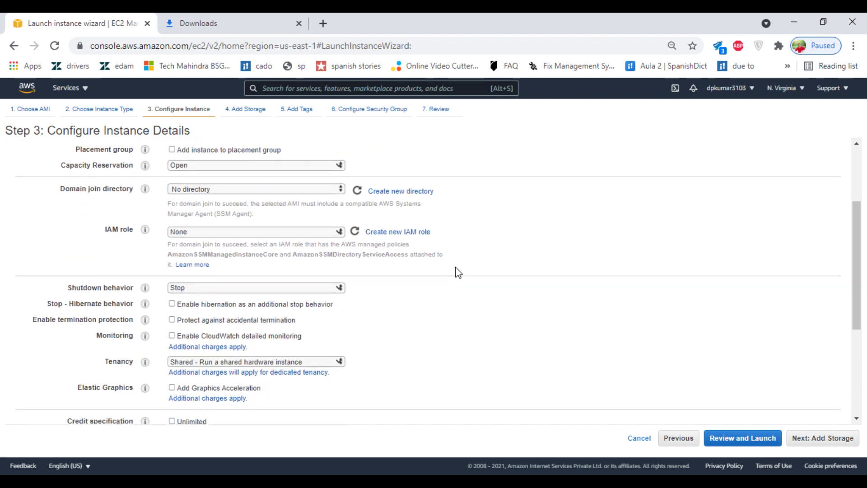
pyautogui.scroll(-3, 458, 272)
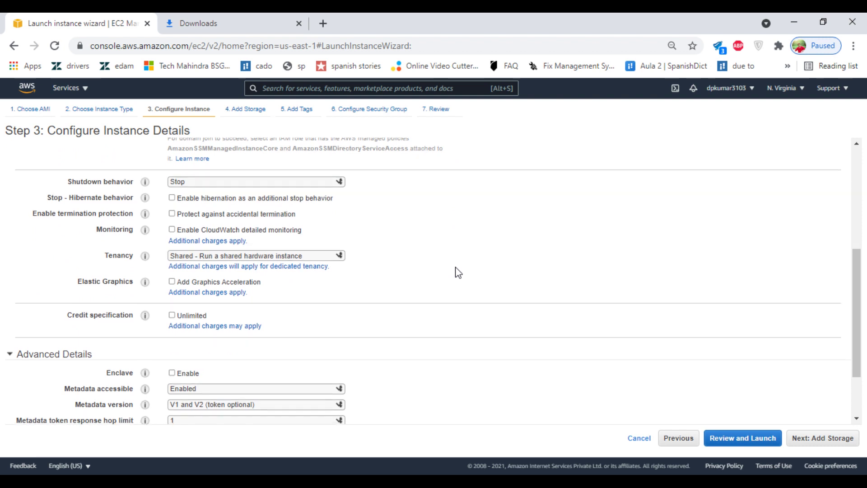
pyautogui.click(172, 212)
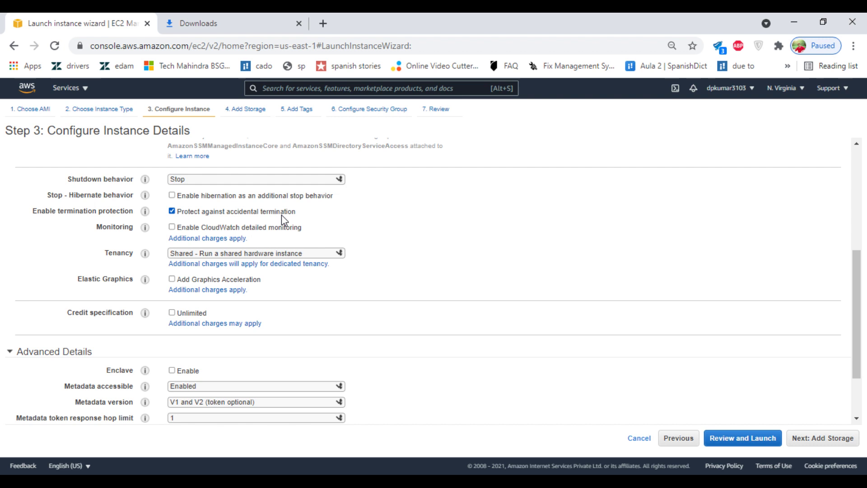
pyautogui.click(172, 212)
pyautogui.scroll(-2, 474, 331)
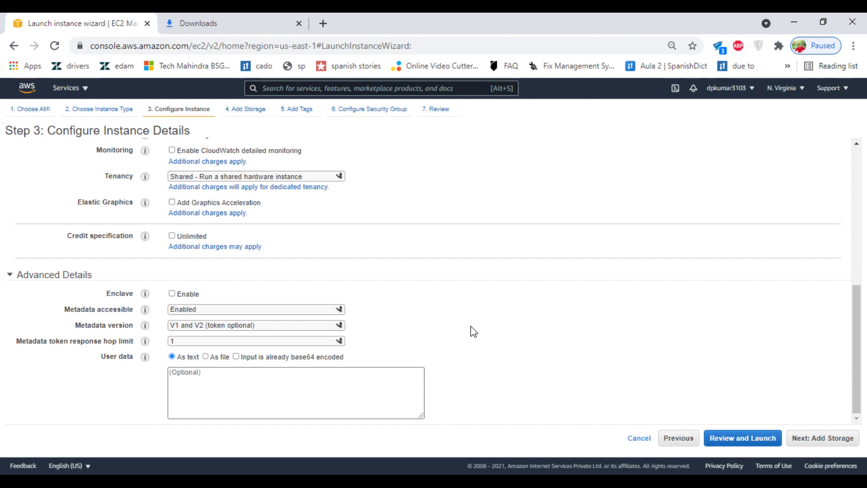
pyautogui.click(823, 439)
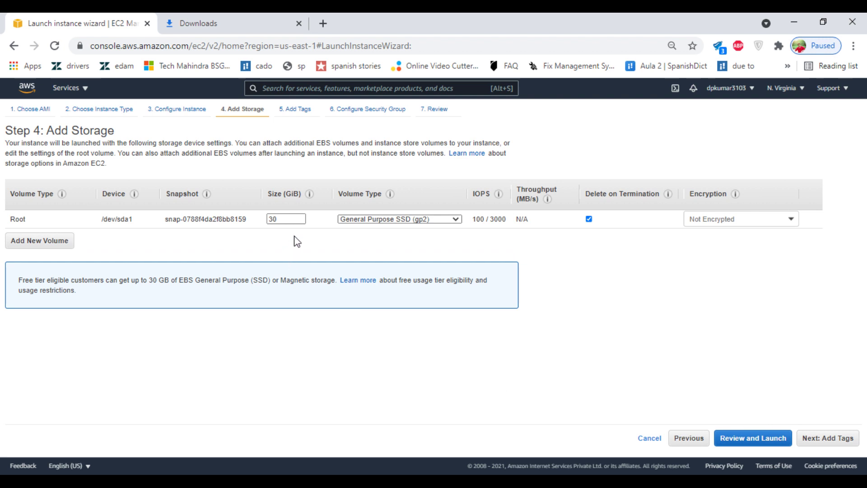
# Step: Try changing the root volume size to 40 GiB and restore it to 30 GiB
pyautogui.click(276, 218)
pyautogui.doubleClick(287, 219)
pyautogui.doubleClick(286, 219)
pyautogui.write('4')
pyautogui.write('0')
pyautogui.press('BackSpace')
pyautogui.press('BackSpace')
pyautogui.write('0')
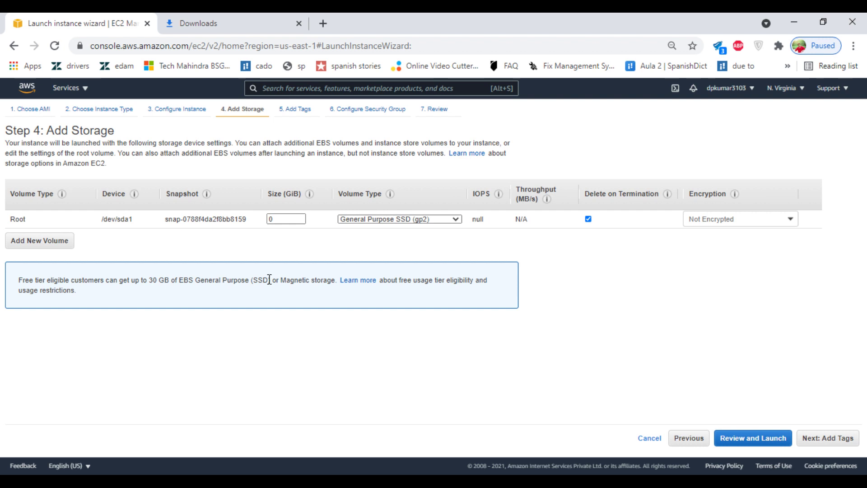
pyautogui.doubleClick(289, 218)
pyautogui.write('30')
# Step: Toggle Delete on Termination for the root volume off and back on, and continue to the tags
pyautogui.click(589, 220)
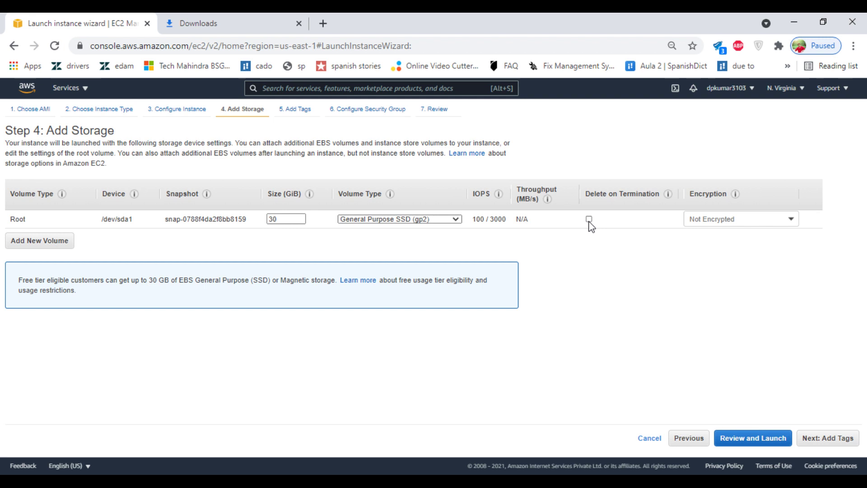
pyautogui.click(589, 219)
pyautogui.click(825, 439)
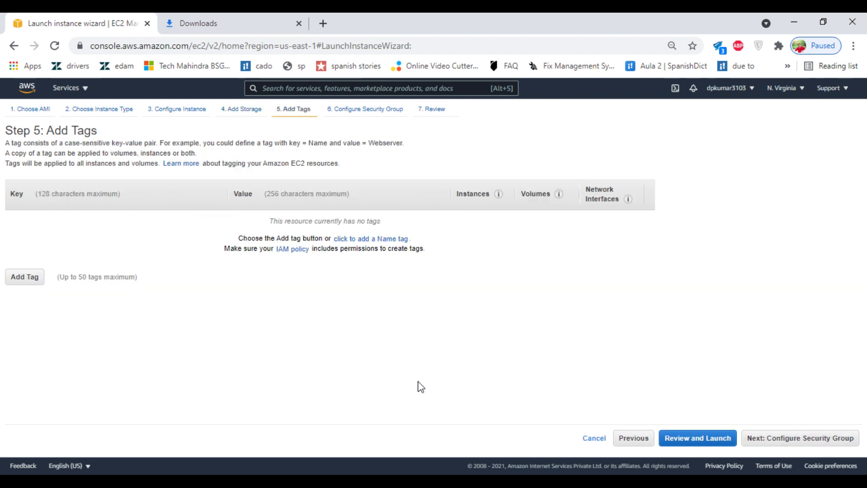
# Step: Add a tag with the key "Windows test" and continue to the security group configuration
pyautogui.click(27, 276)
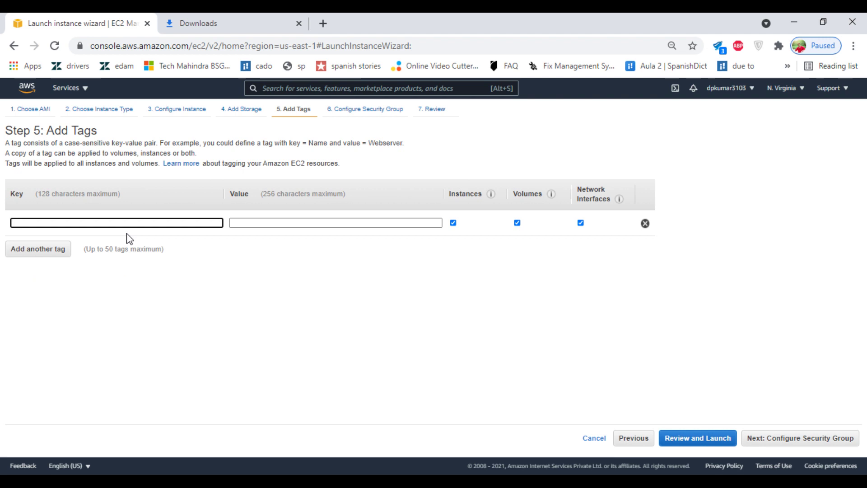
pyautogui.write('Windows test')
pyautogui.click(799, 443)
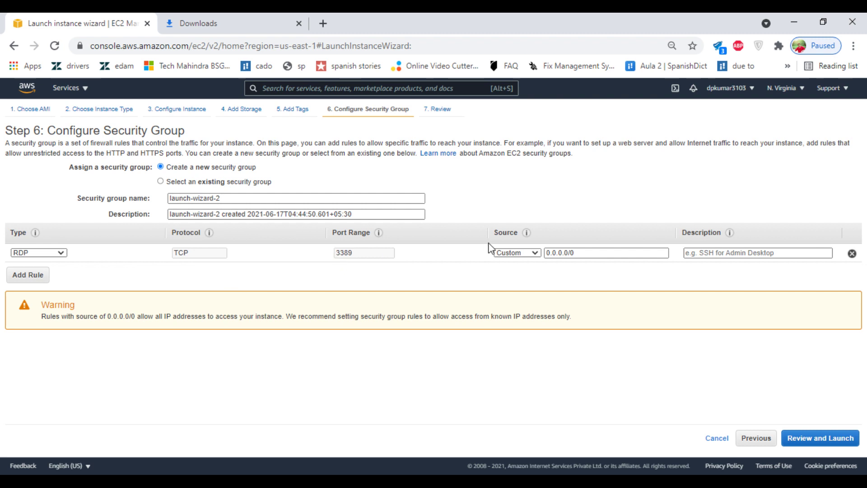
# Step: Try My IP as the source of the RDP rule, and set the source to Anywhere
pyautogui.click(530, 255)
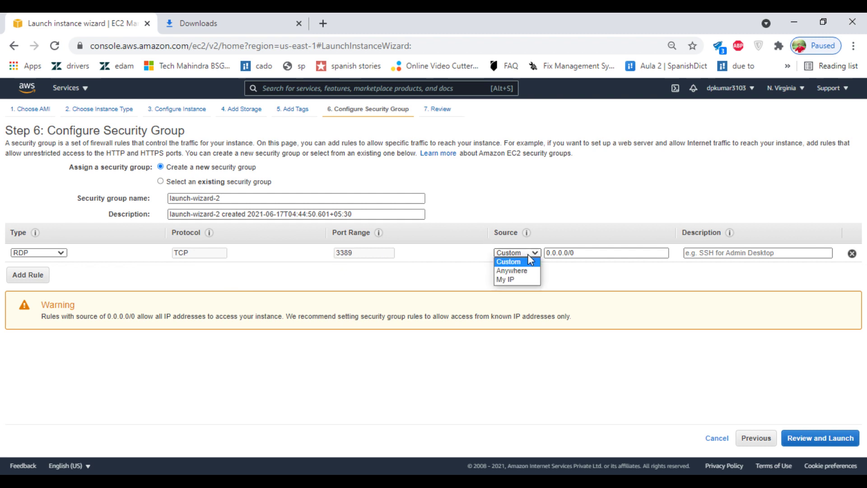
pyautogui.click(516, 281)
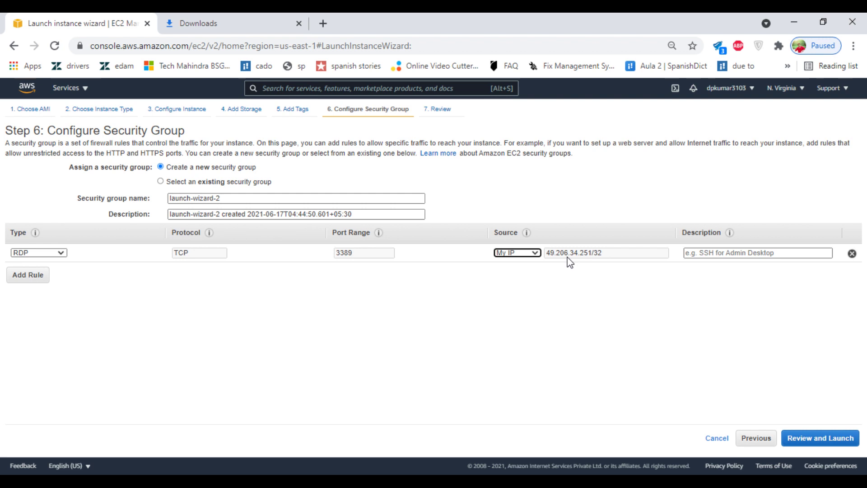
pyautogui.click(519, 254)
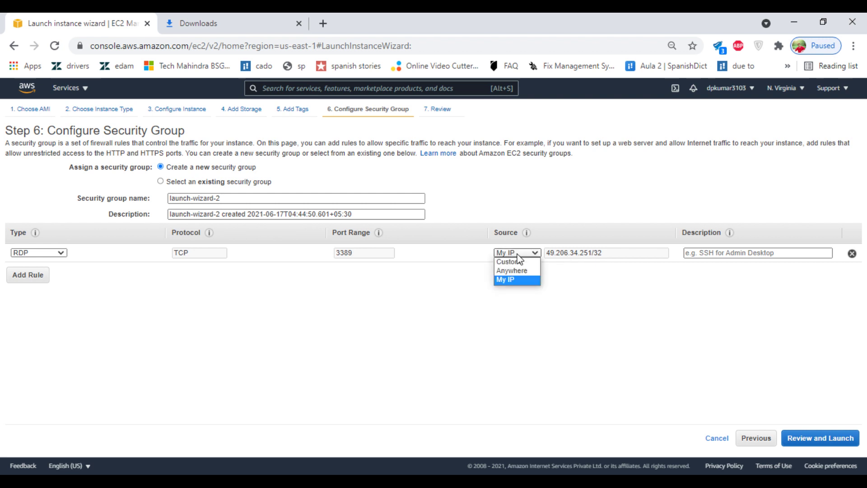
pyautogui.click(512, 271)
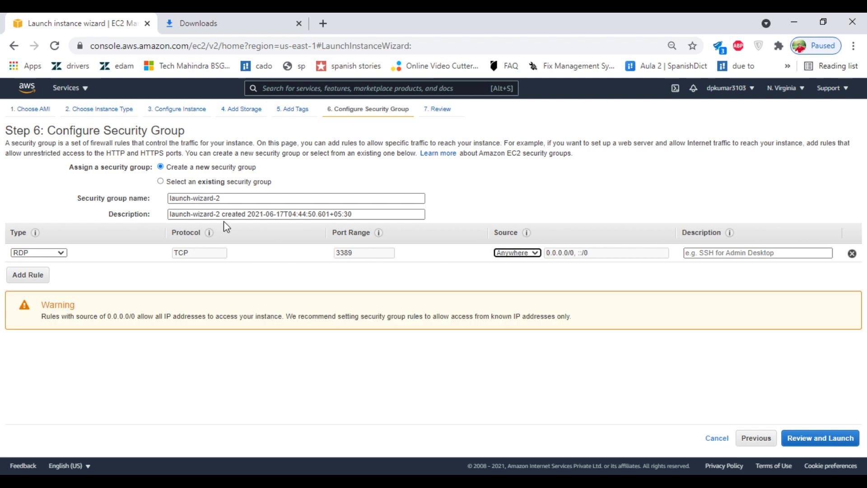
# Step: Name the new security group "Win Sec" and continue to the launch review
pyautogui.moveTo(228, 198); pyautogui.dragTo(110, 197)
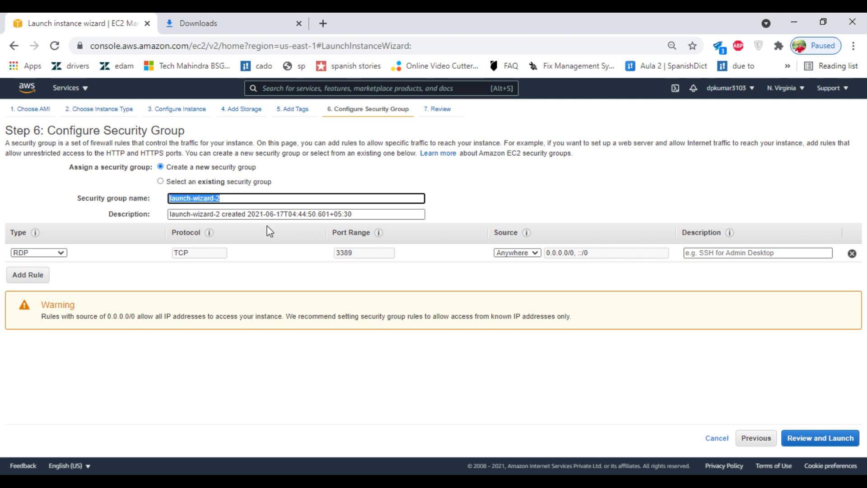
pyautogui.write('Win')
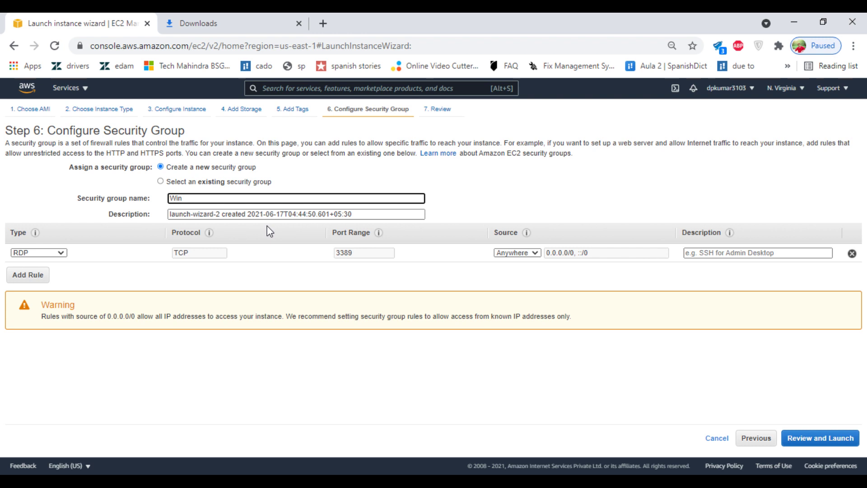
pyautogui.write(' Sec')
pyautogui.click(822, 445)
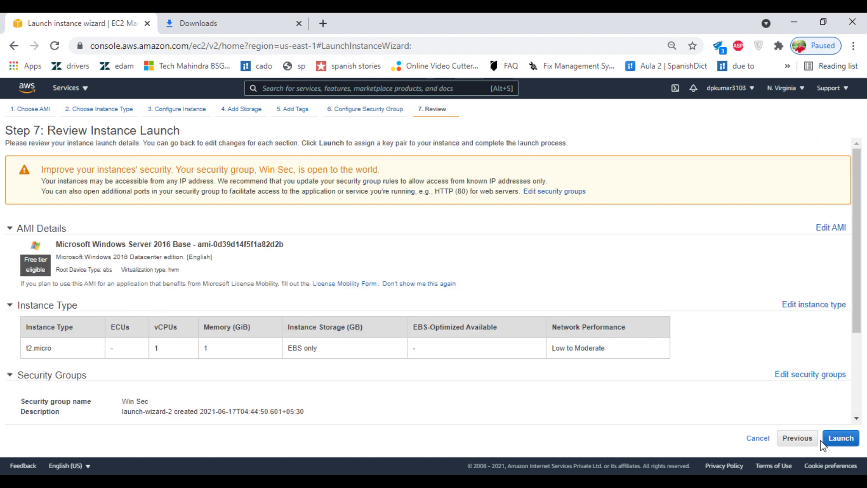
# Step: Review the AMI, instance type and security group settings, and proceed to the key pair selection
pyautogui.scroll(-3, 512, 301)
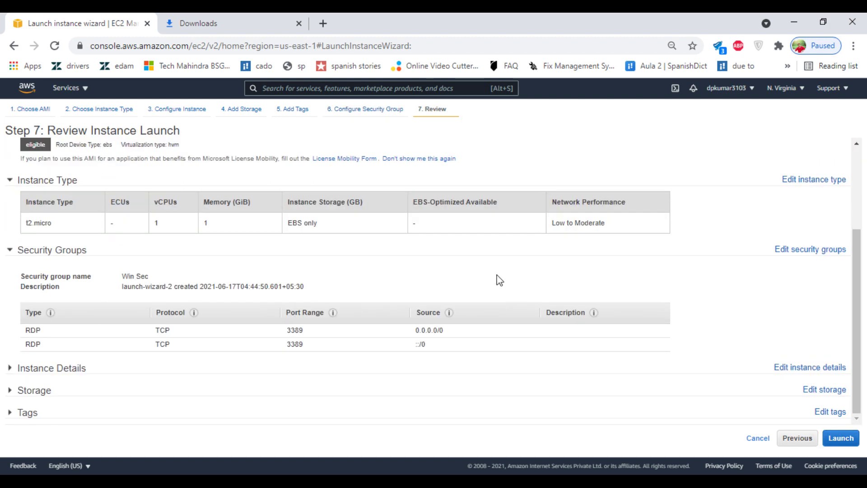
pyautogui.scroll(3, 498, 280)
pyautogui.scroll(-3, 498, 281)
pyautogui.click(837, 439)
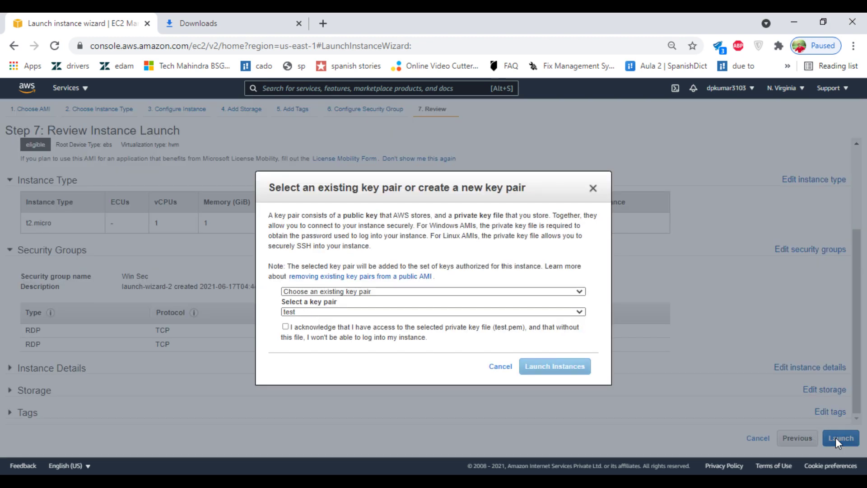
# Step: Create a new key pair named winkey1 and save its private key file as winkey1.pem in New folder on the Desktop
pyautogui.click(389, 292)
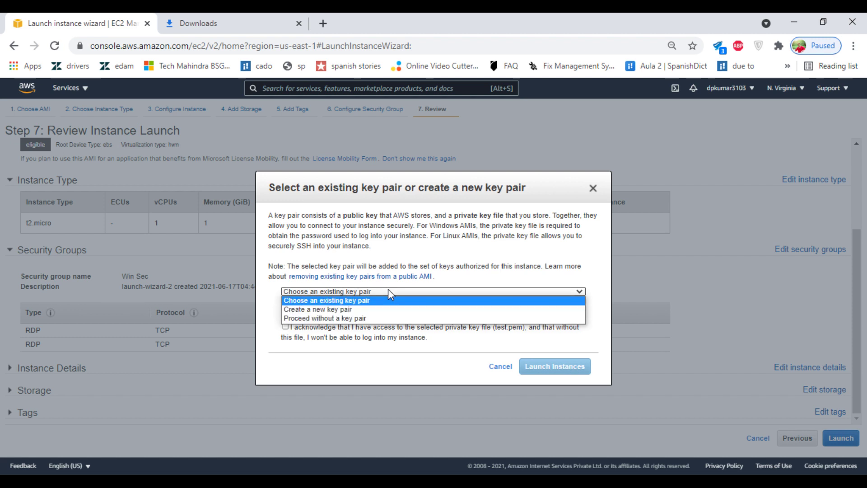
pyautogui.click(360, 310)
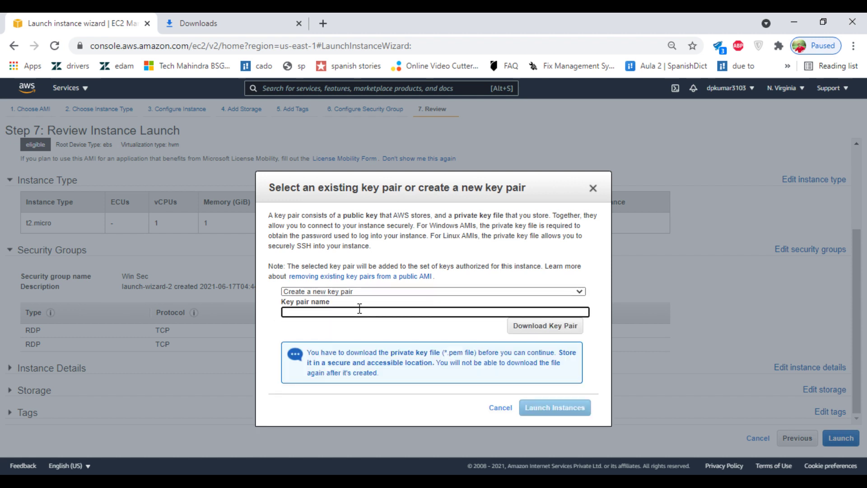
pyautogui.write('winkey1')
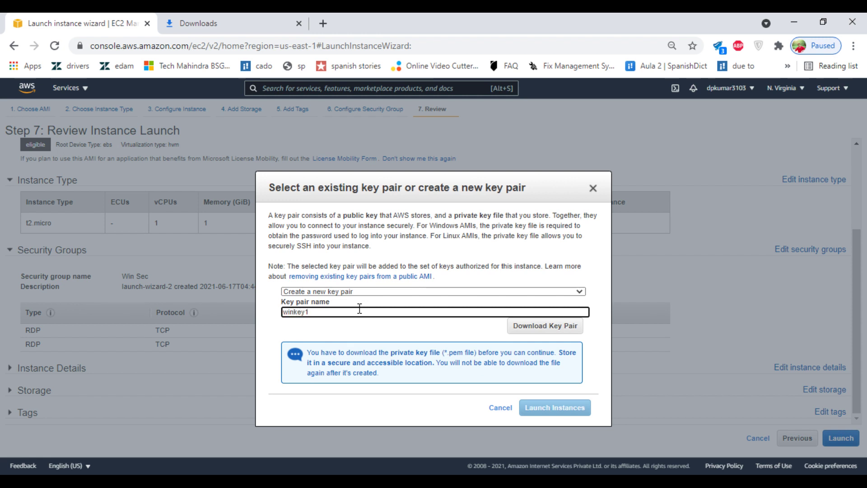
pyautogui.click(526, 332)
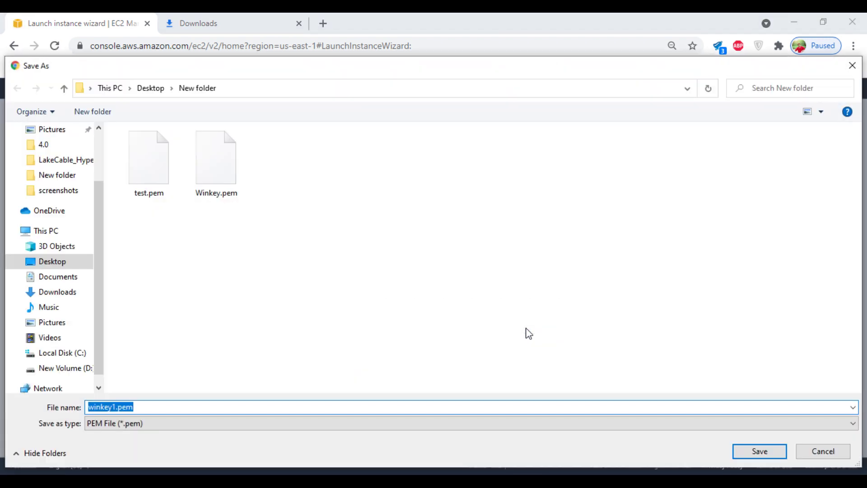
pyautogui.click(761, 452)
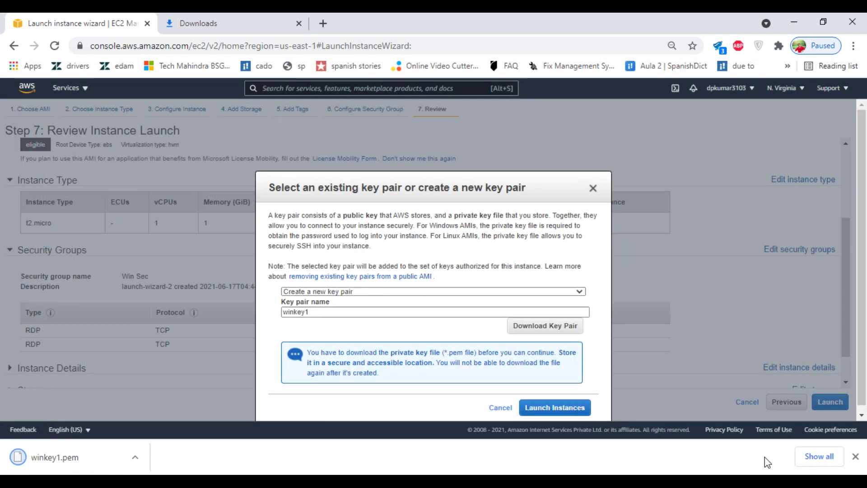
# Step: Launch the instance with the new key pair and open the list of instances
pyautogui.click(556, 409)
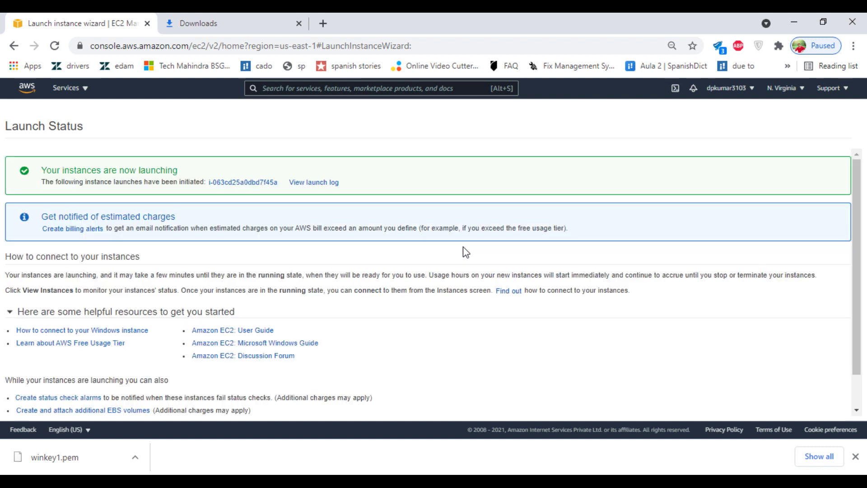
pyautogui.scroll(-1, 679, 315)
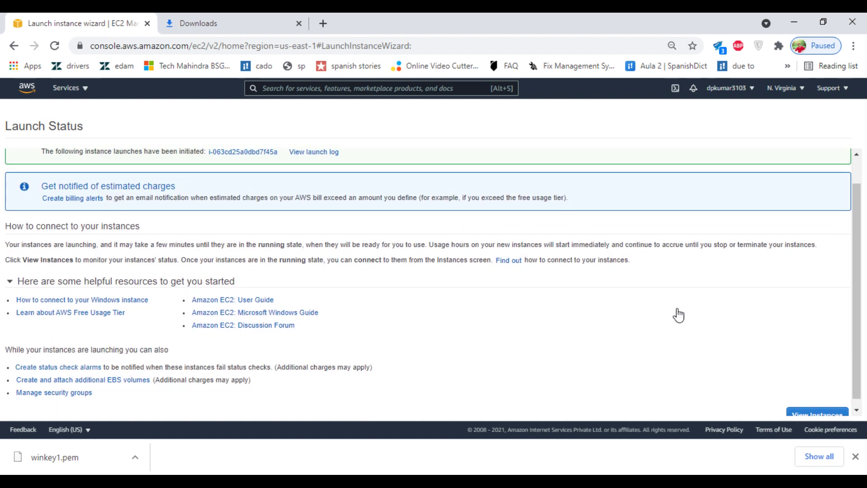
pyautogui.click(821, 412)
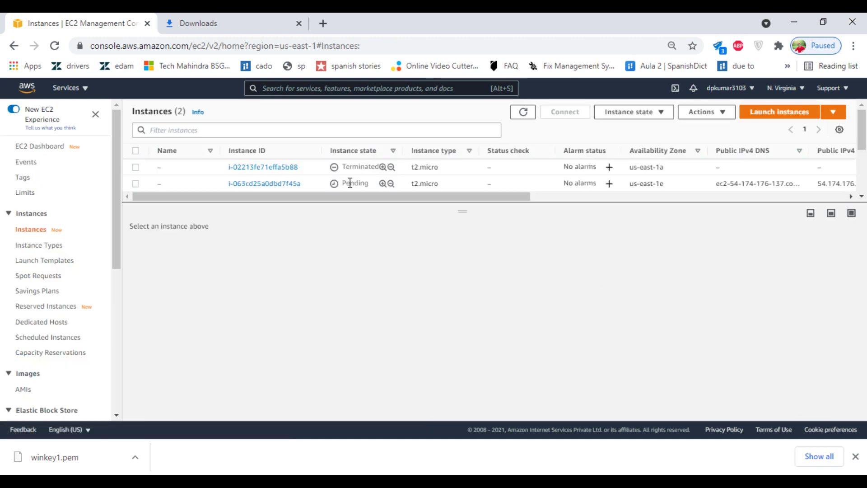
# Step: Check the states of the new and the old t2.micro instances, and refresh the instances list
pyautogui.click(210, 178)
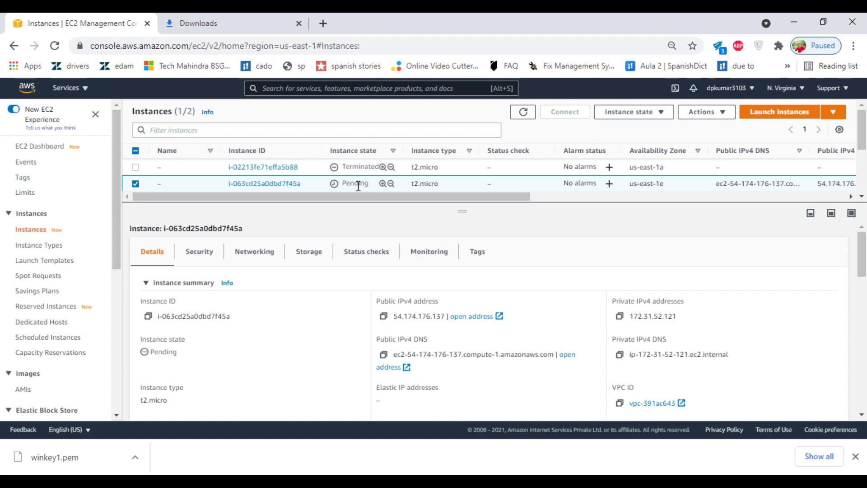
pyautogui.click(192, 168)
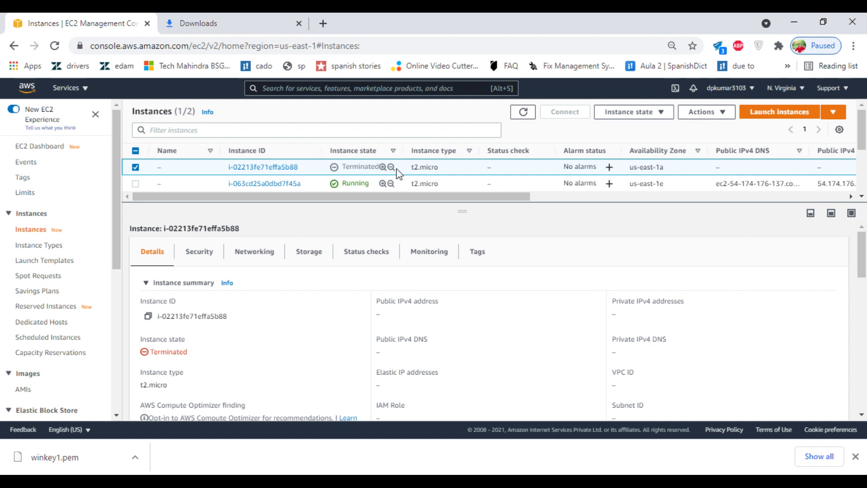
pyautogui.click(135, 167)
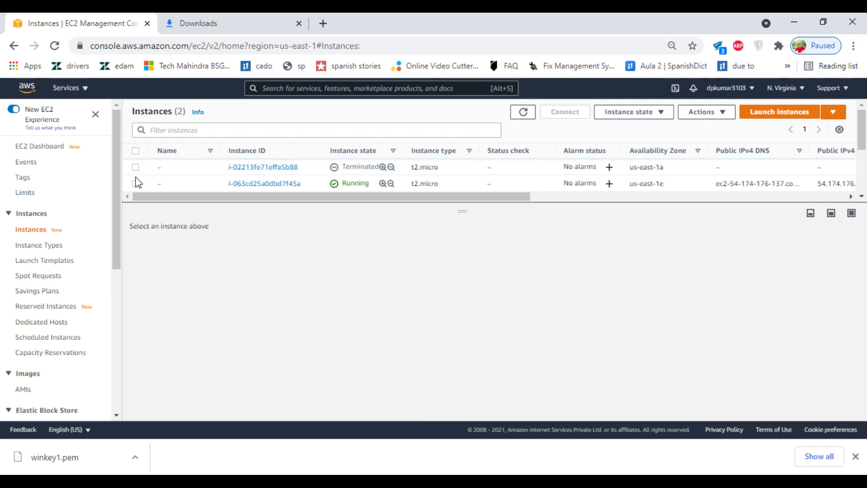
pyautogui.click(136, 183)
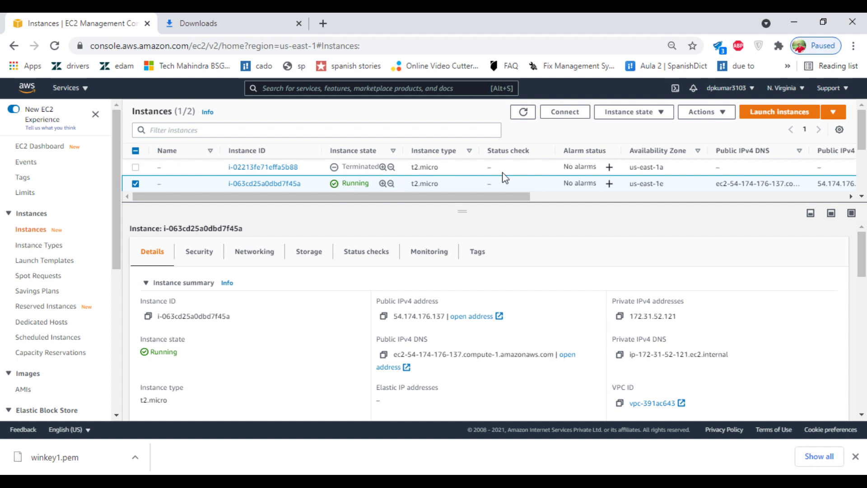
pyautogui.click(524, 113)
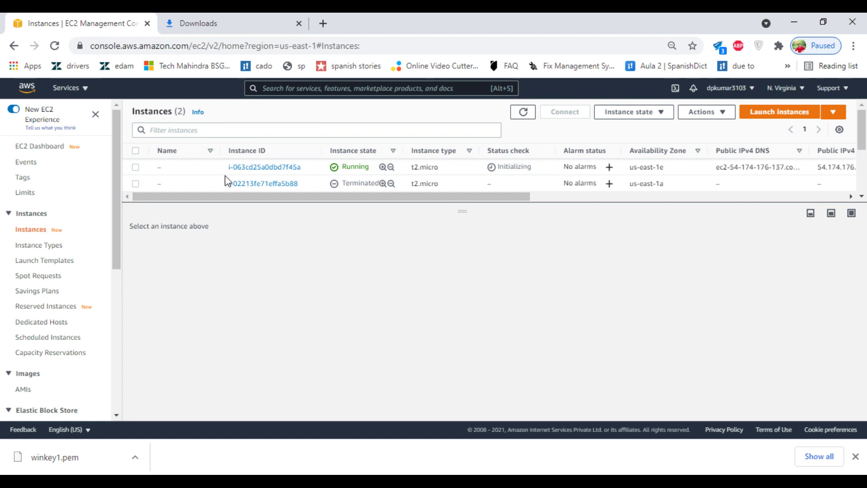
# Step: Look through the new instance's summary and details, and copy its public IPv4 DNS
pyautogui.click(136, 168)
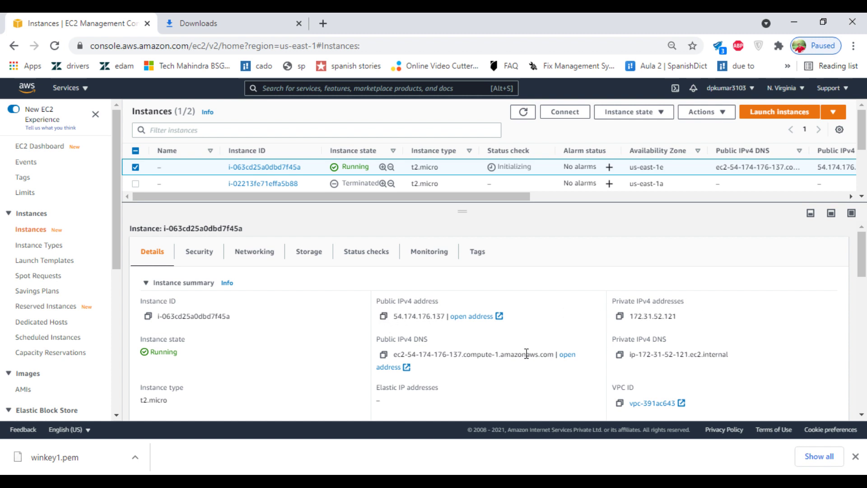
pyautogui.scroll(-4, 527, 353)
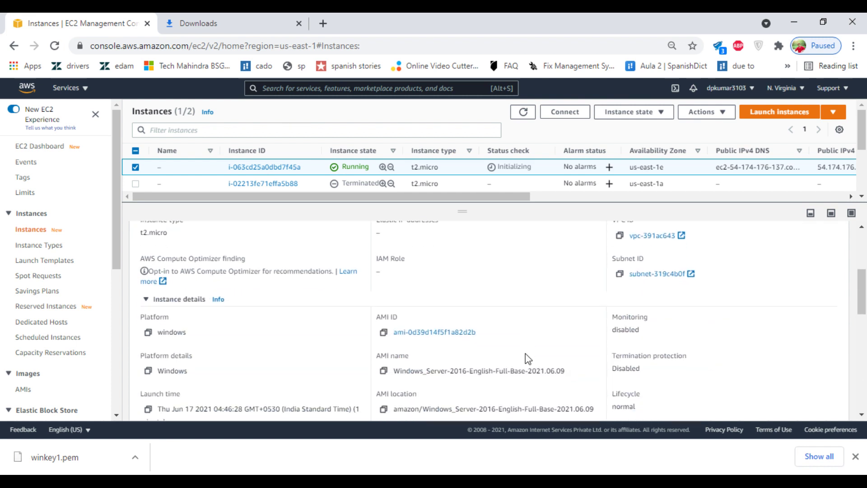
pyautogui.scroll(2, 525, 353)
pyautogui.scroll(1, 525, 353)
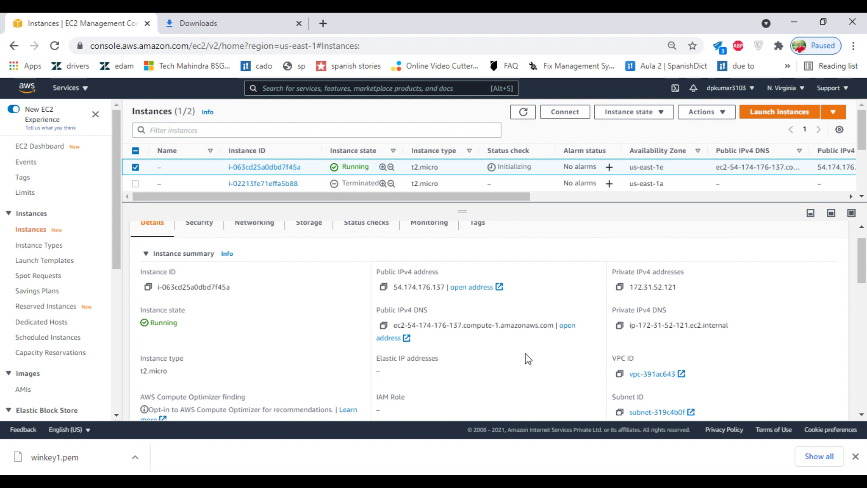
pyautogui.click(384, 326)
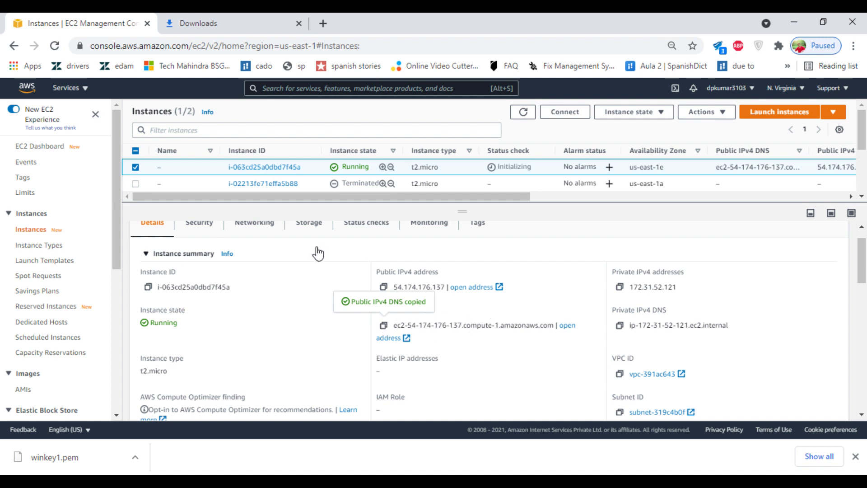
# Step: Examine the new instance's security details, including its inbound and outbound rules
pyautogui.click(198, 225)
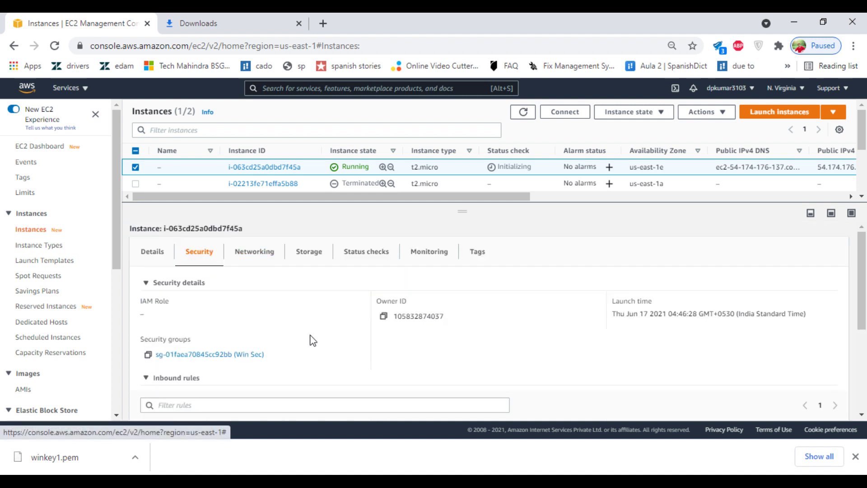
pyautogui.scroll(-3, 312, 338)
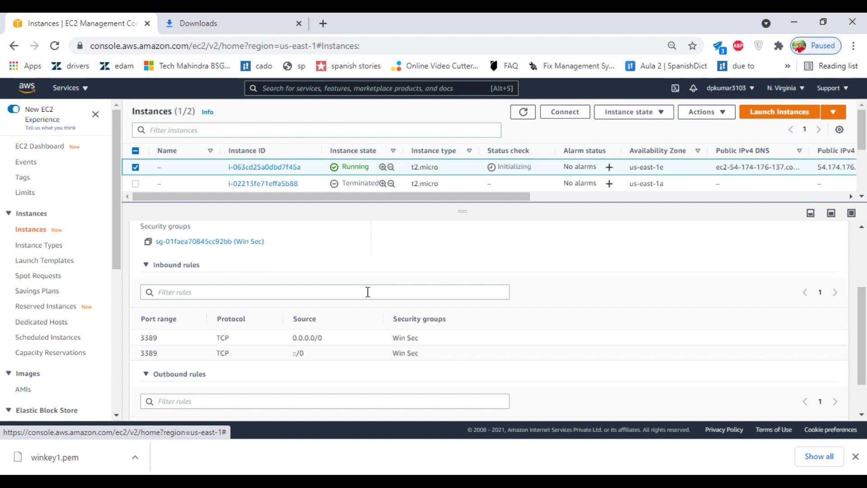
pyautogui.scroll(-1, 368, 294)
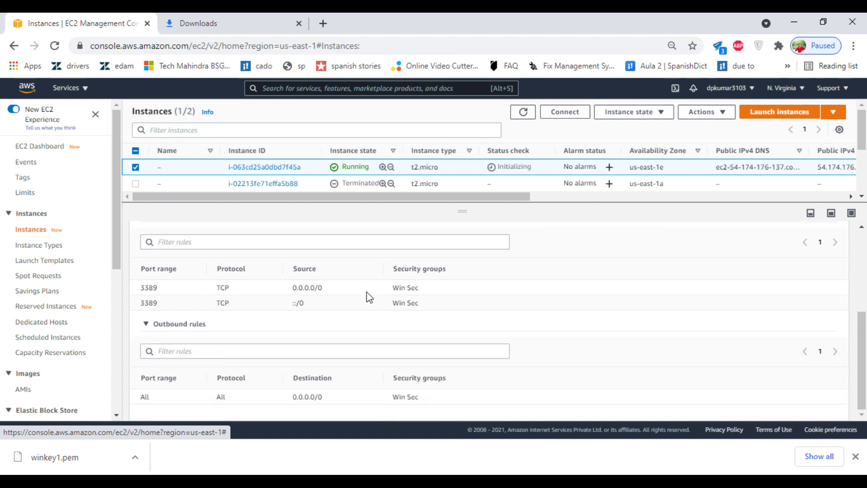
pyautogui.scroll(4, 368, 296)
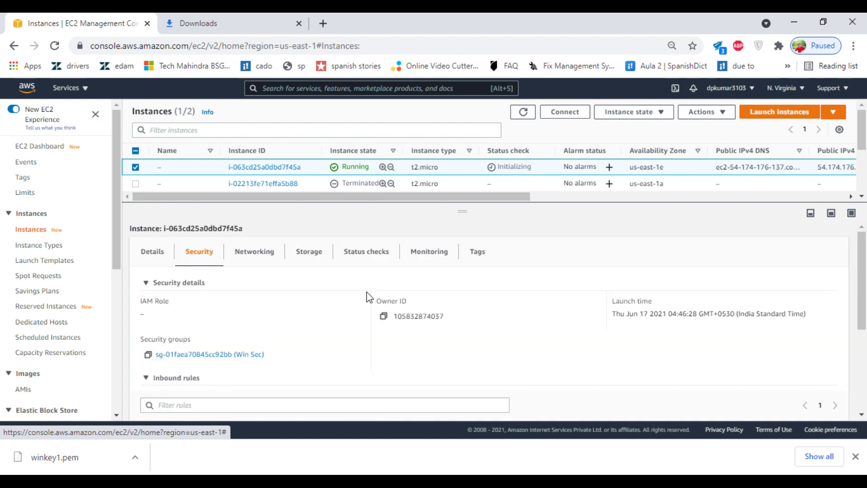
# Step: Examine the new instance's networking details, network interfaces and Elastic IP addresses
pyautogui.click(255, 249)
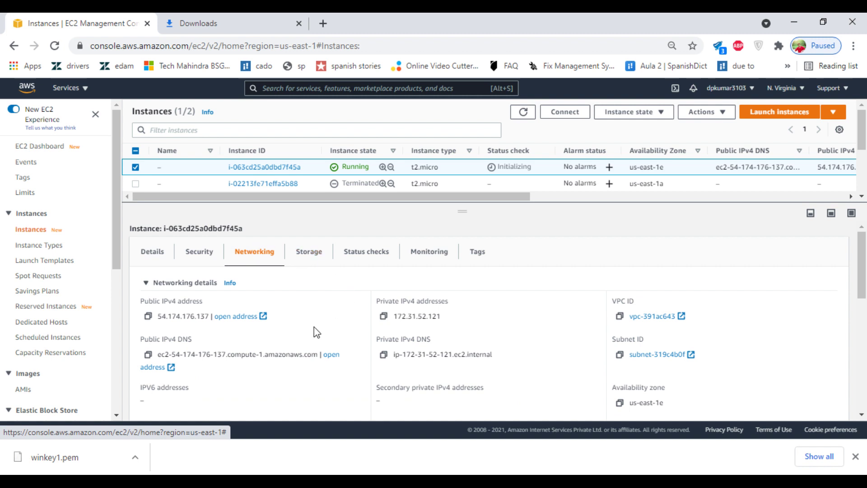
pyautogui.scroll(-3, 314, 328)
pyautogui.scroll(-3, 314, 327)
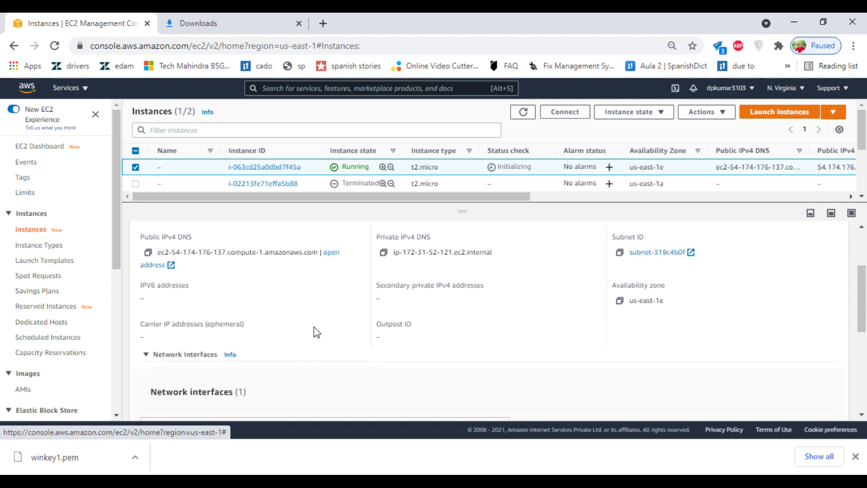
pyautogui.scroll(-2, 316, 332)
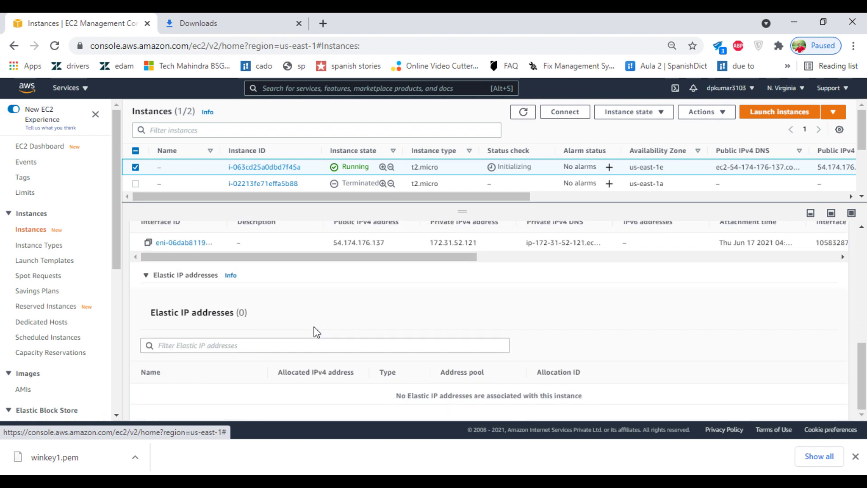
# Step: Examine the new instance's storage details, including its root device and block devices, and view its status checks
pyautogui.scroll(8, 317, 332)
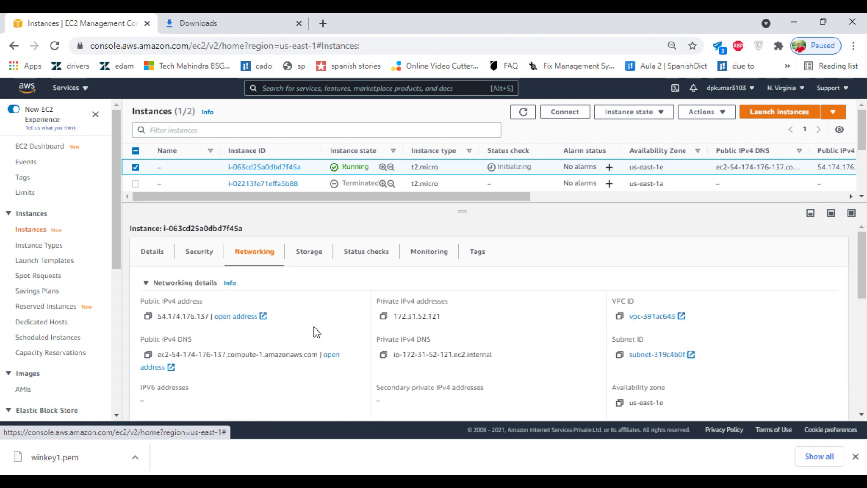
pyautogui.click(307, 262)
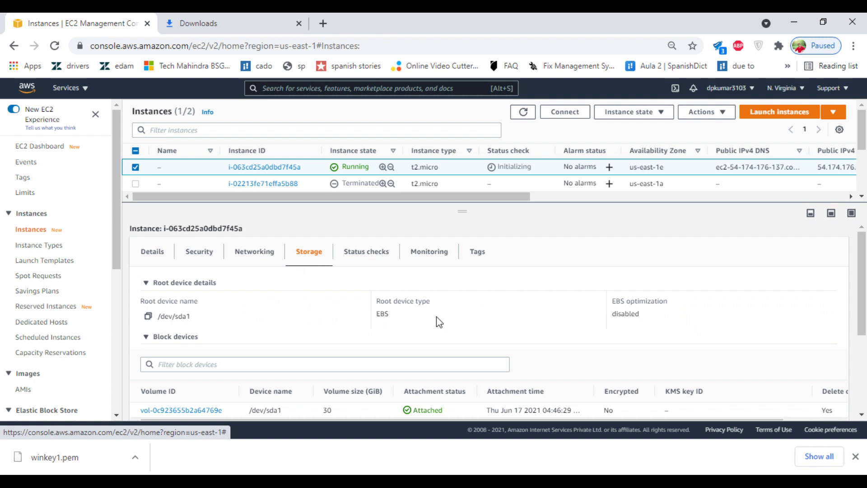
pyautogui.scroll(-2, 440, 321)
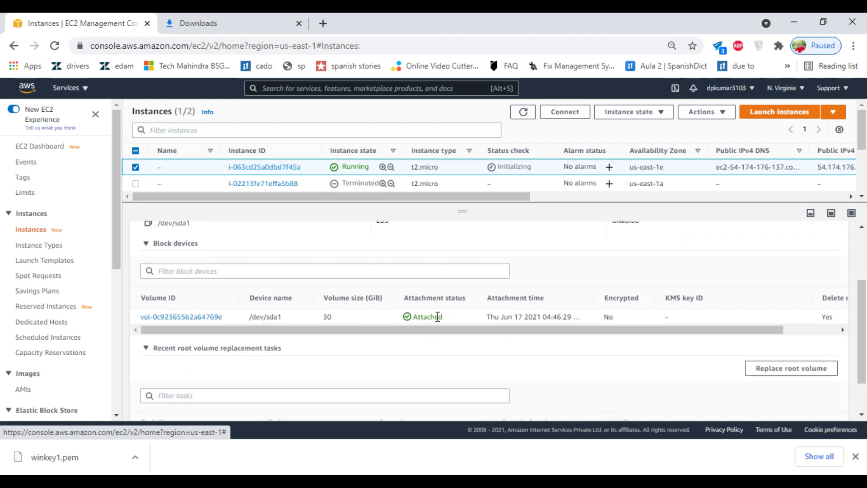
pyautogui.scroll(1, 438, 316)
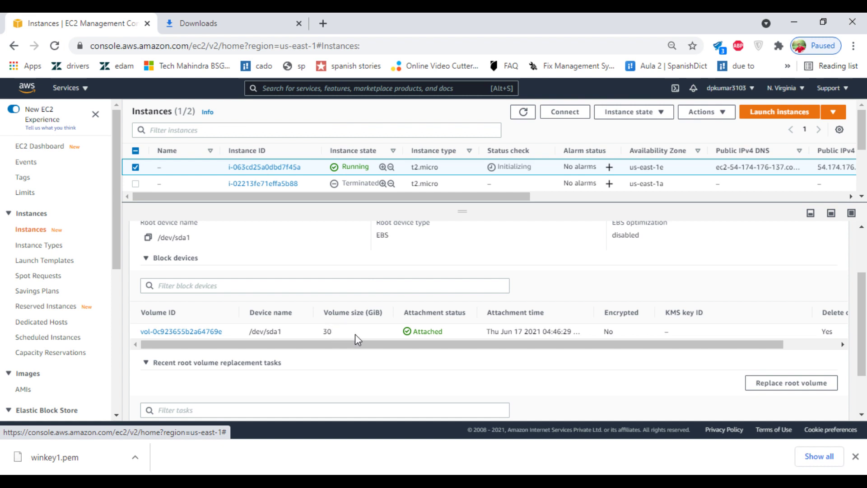
pyautogui.scroll(1, 496, 284)
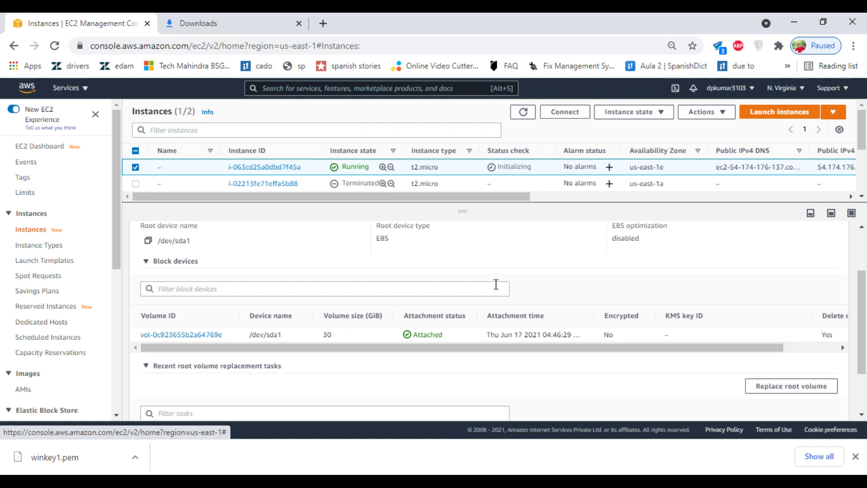
pyautogui.scroll(2, 496, 284)
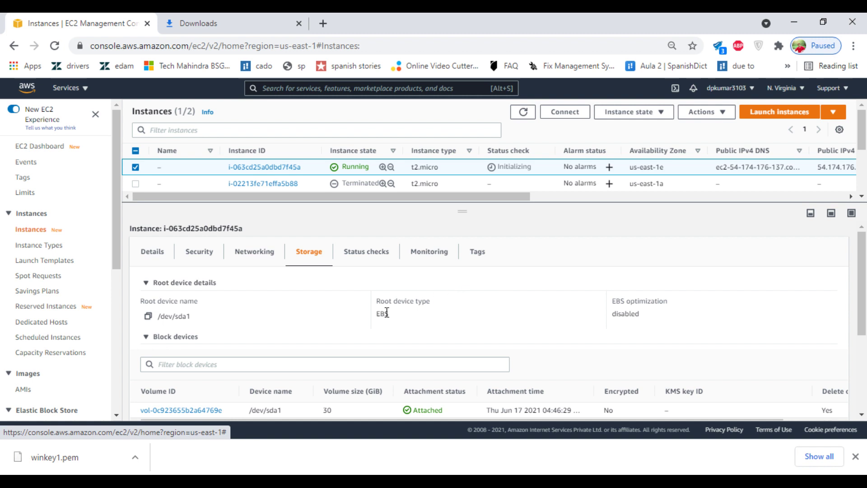
pyautogui.click(387, 257)
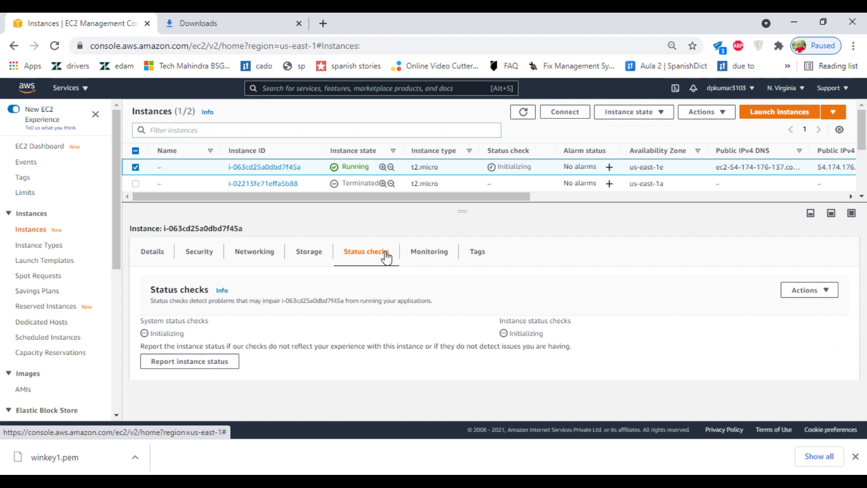
# Step: Refresh the instances list and name the running instance Windows 2016 Test
pyautogui.click(530, 120)
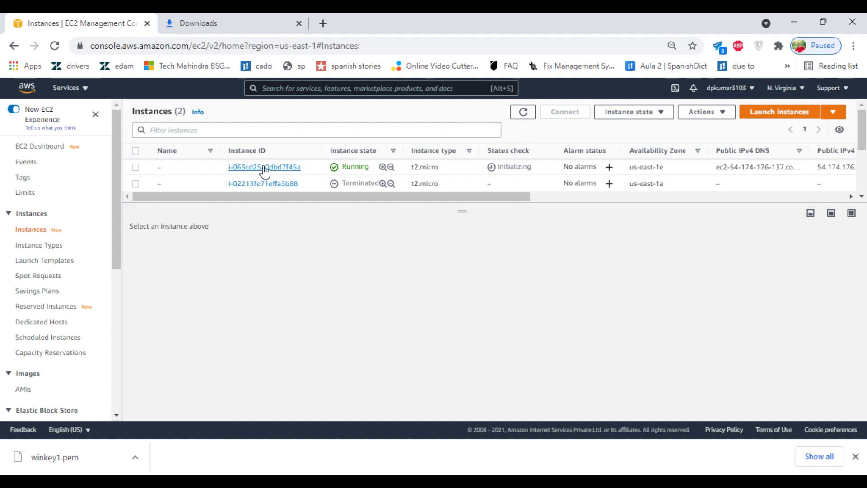
pyautogui.click(195, 175)
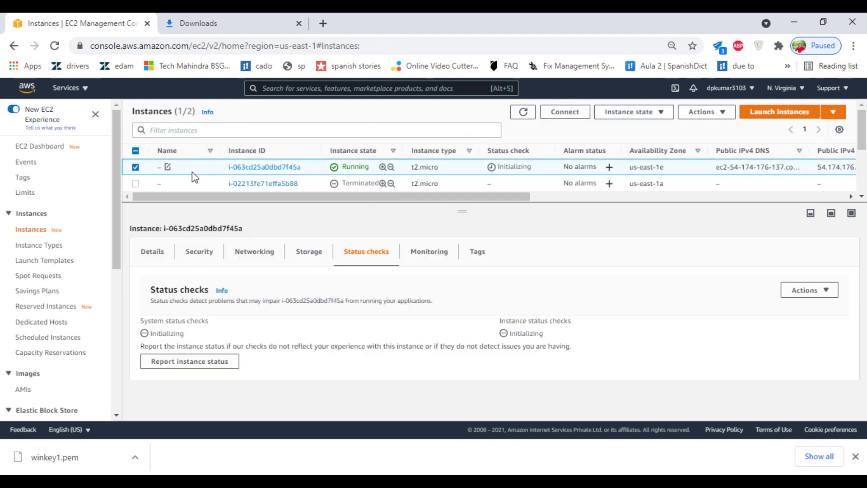
pyautogui.click(169, 167)
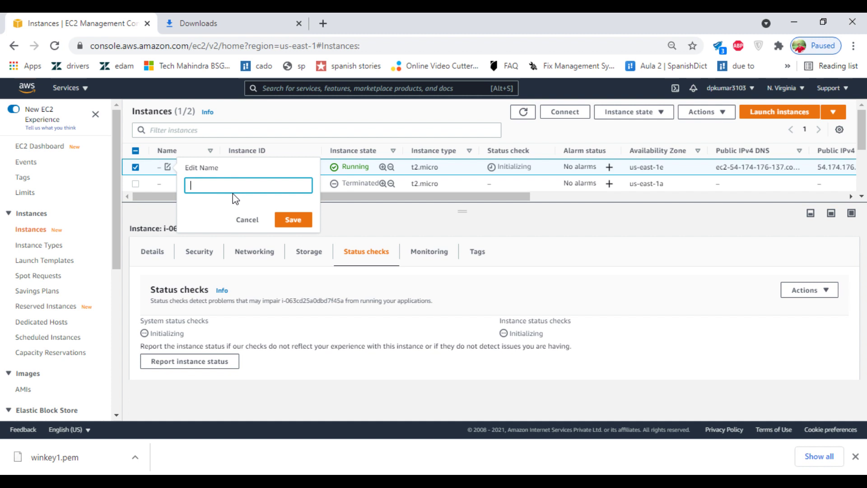
pyautogui.write('Win')
pyautogui.write('dows 2016 Test')
pyautogui.click(294, 220)
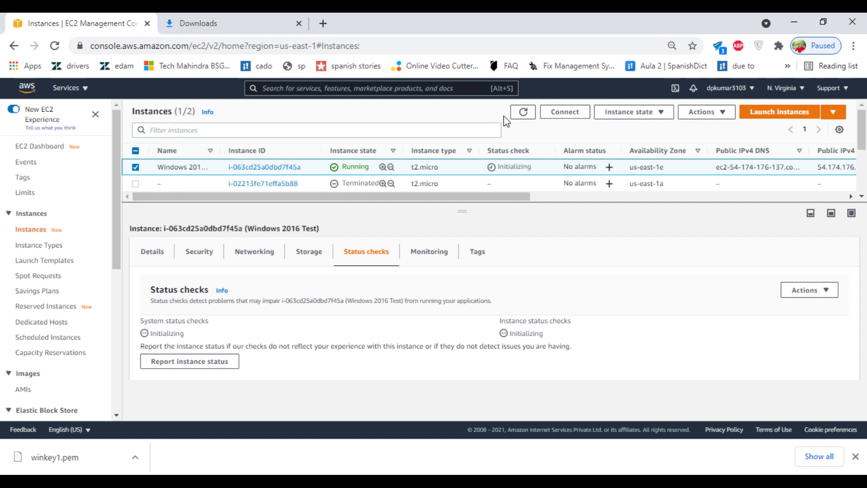
# Step: Refresh the instances list and examine the monitoring graphs of the Windows 2016 Test instance
pyautogui.click(523, 114)
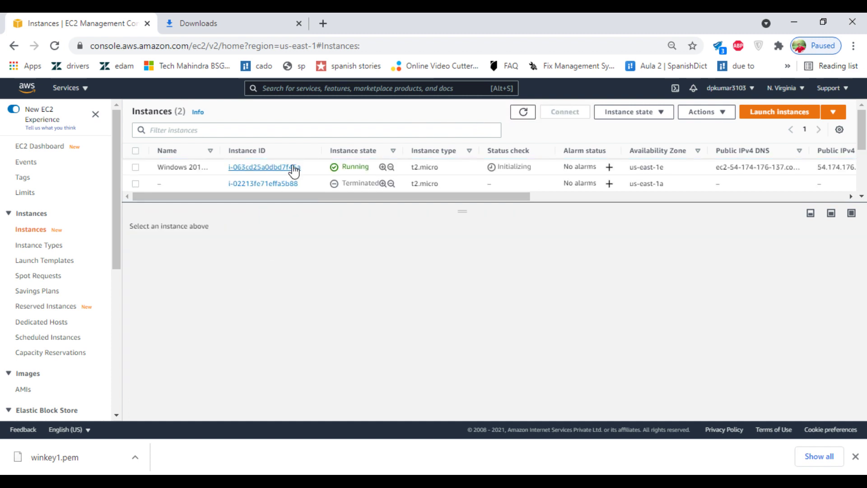
pyautogui.click(218, 170)
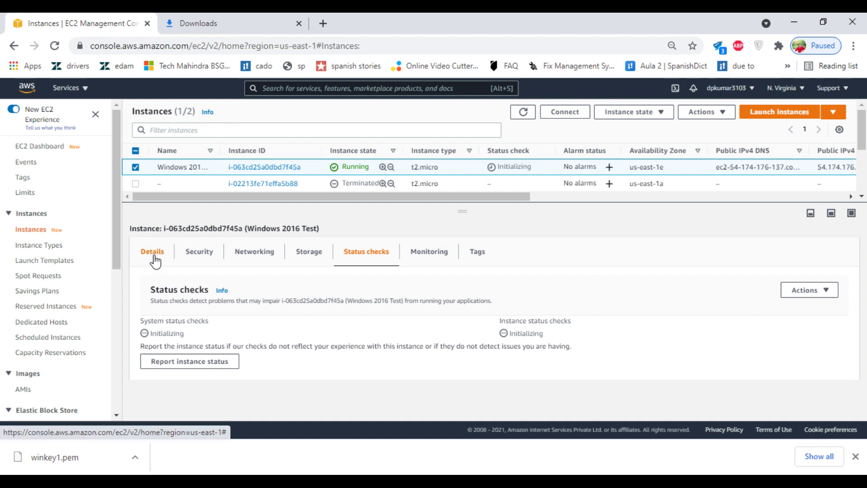
pyautogui.click(433, 257)
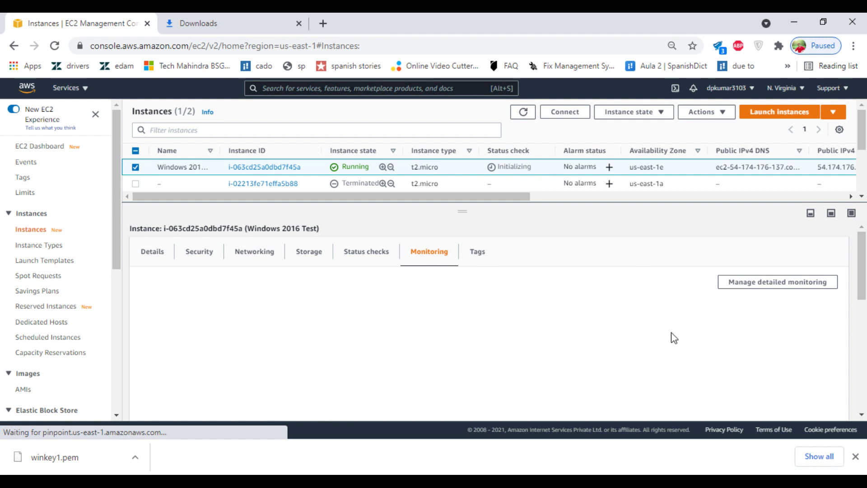
pyautogui.scroll(-2, 777, 290)
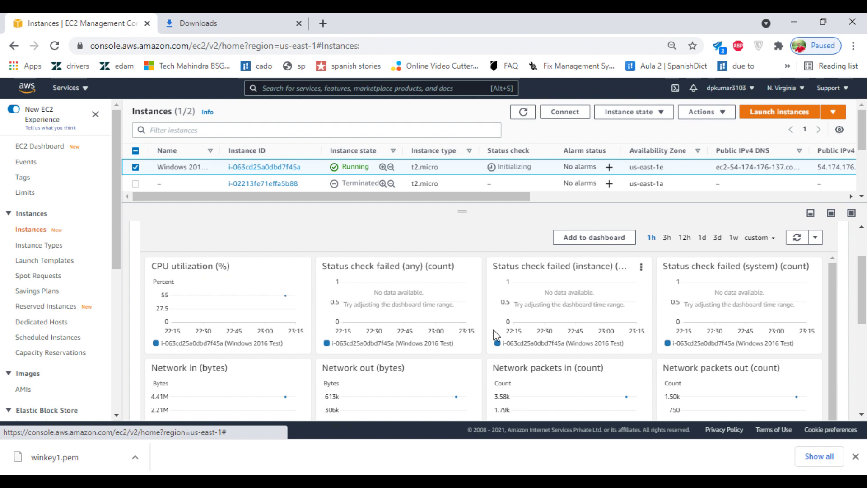
pyautogui.scroll(-1, 497, 336)
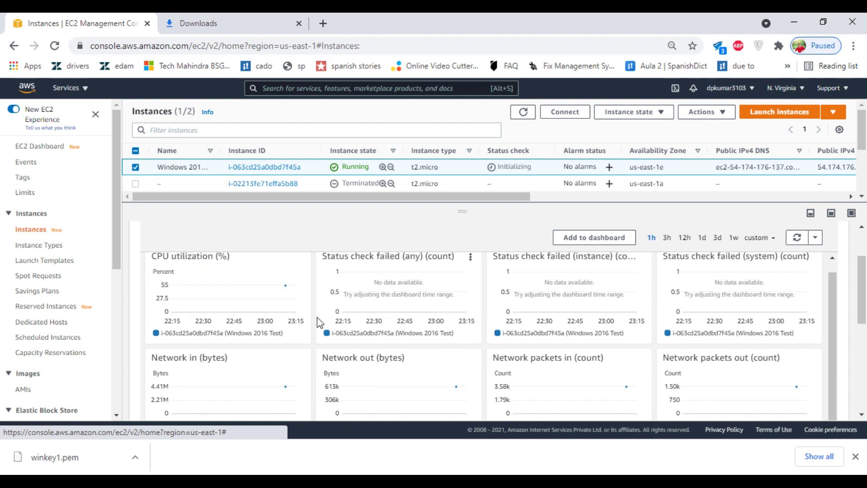
pyautogui.scroll(1, 247, 307)
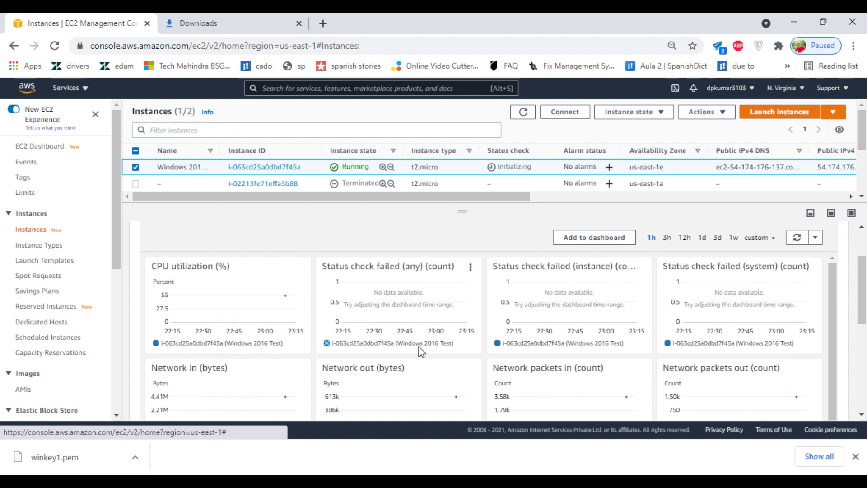
pyautogui.moveTo(419, 346)
# Step: View the instance's tags and summary details, and refresh the instances list to recheck its status
pyautogui.click(476, 253)
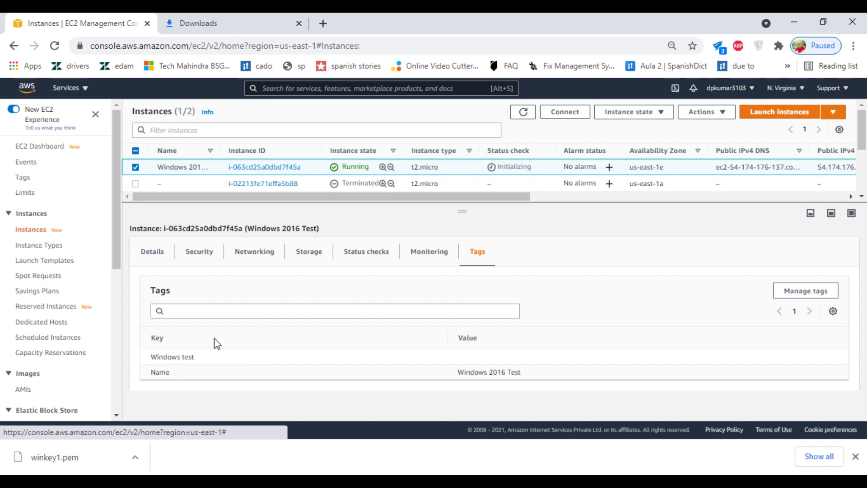
pyautogui.click(159, 256)
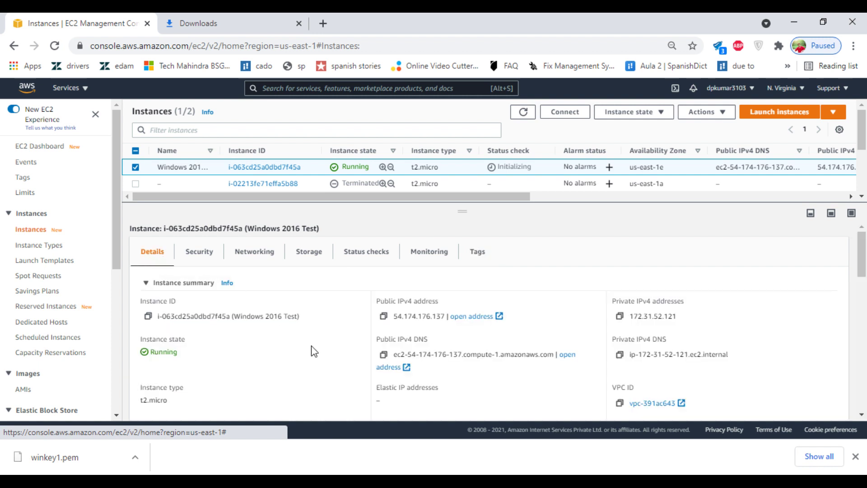
pyautogui.click(525, 120)
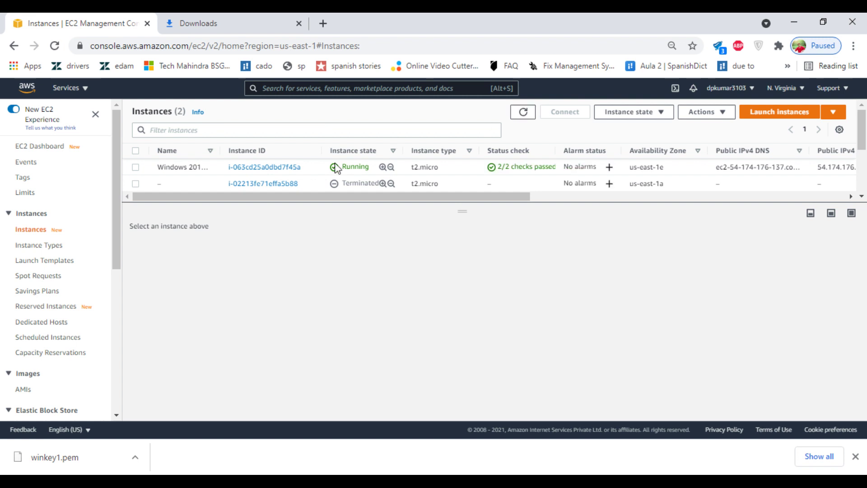
# Step: Open the connection page for the Windows 2016 Test instance and show its RDP client details
pyautogui.click(135, 168)
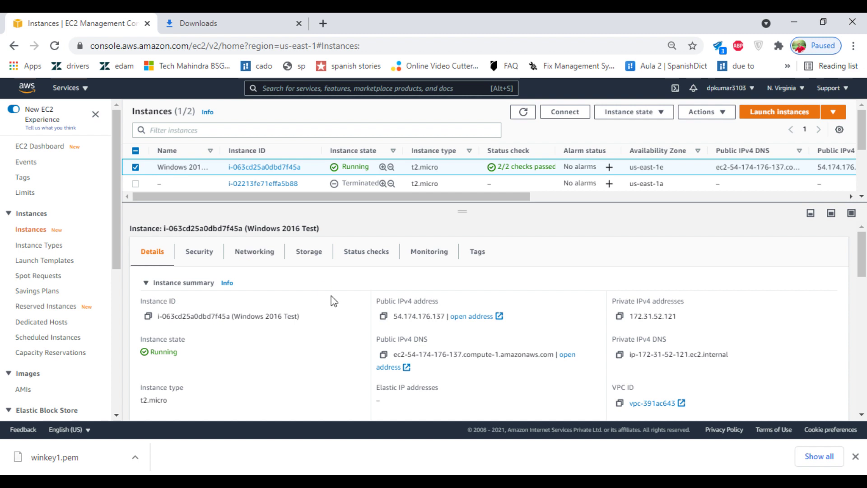
pyautogui.click(568, 114)
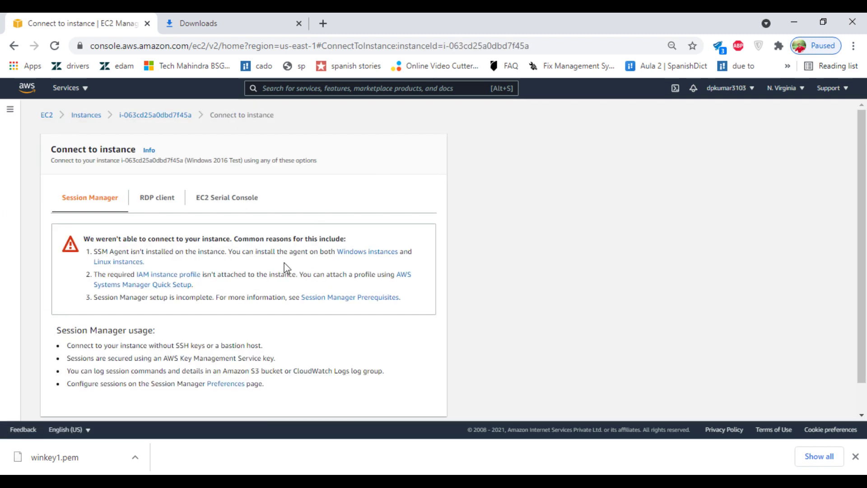
pyautogui.scroll(-1, 277, 289)
pyautogui.scroll(1, 278, 289)
pyautogui.click(166, 200)
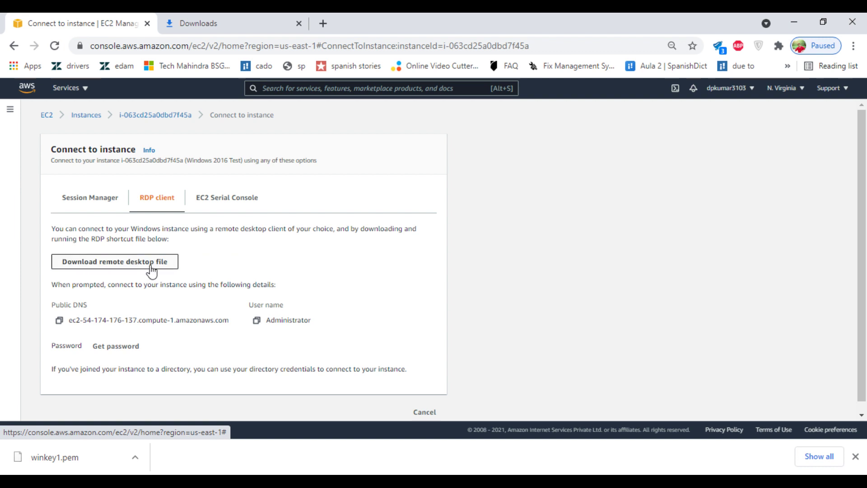
# Step: Copy the instance's public DNS, paste it into Notepad in place of the existing text, and return to the browser
pyautogui.click(59, 321)
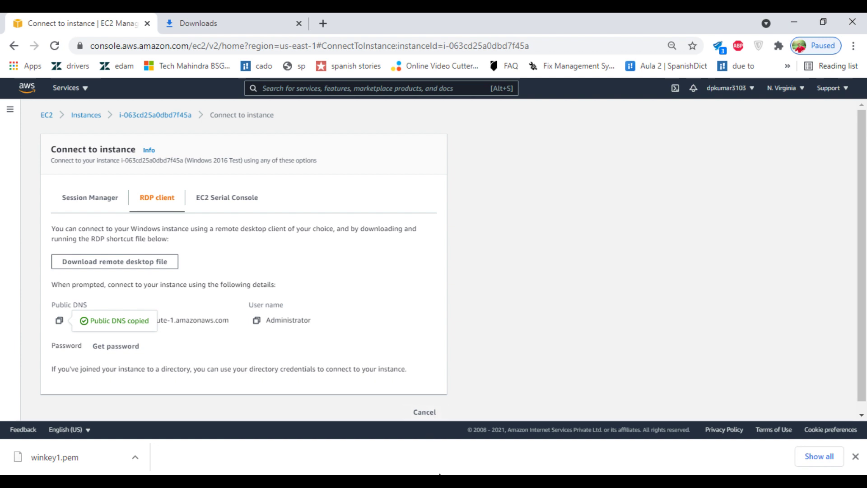
pyautogui.moveTo(451, 480)
pyautogui.click(514, 465)
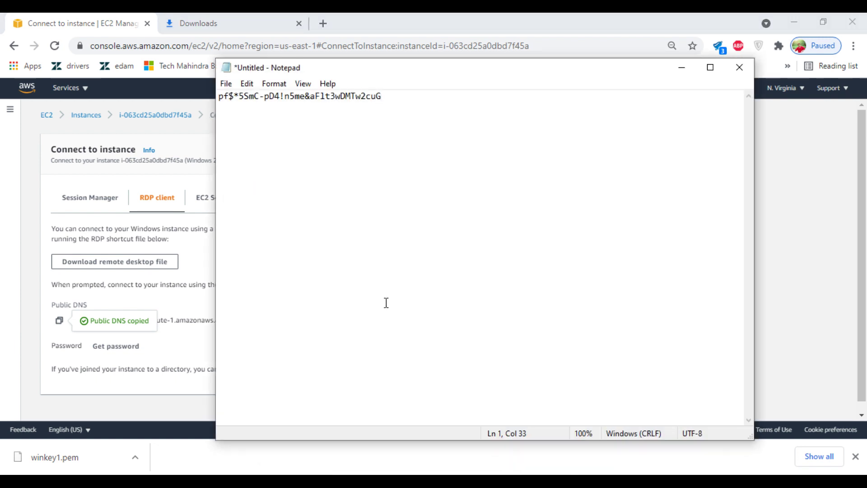
pyautogui.moveTo(421, 104); pyautogui.dragTo(158, 98)
pyautogui.hotkey('ctrl', 'v')
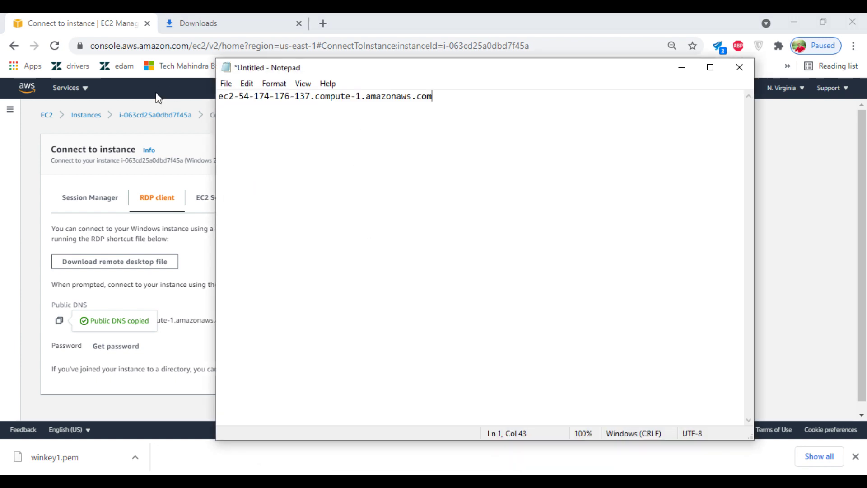
pyautogui.click(157, 95)
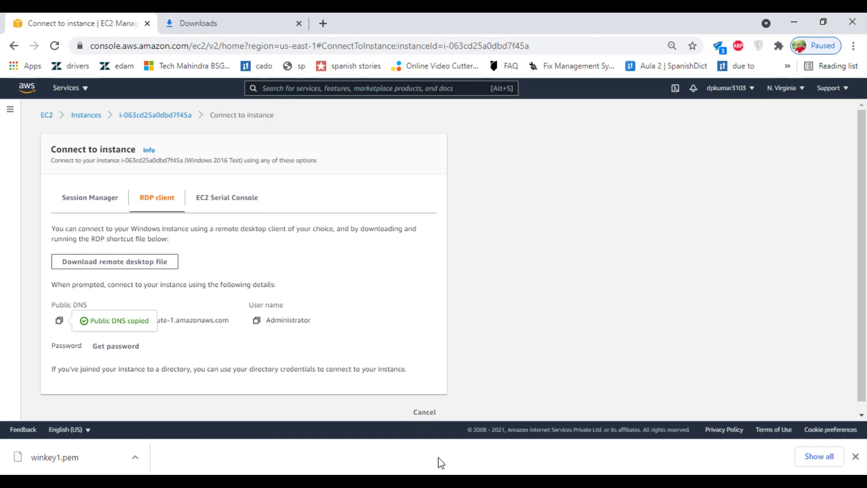
pyautogui.moveTo(452, 480)
pyautogui.click(503, 411)
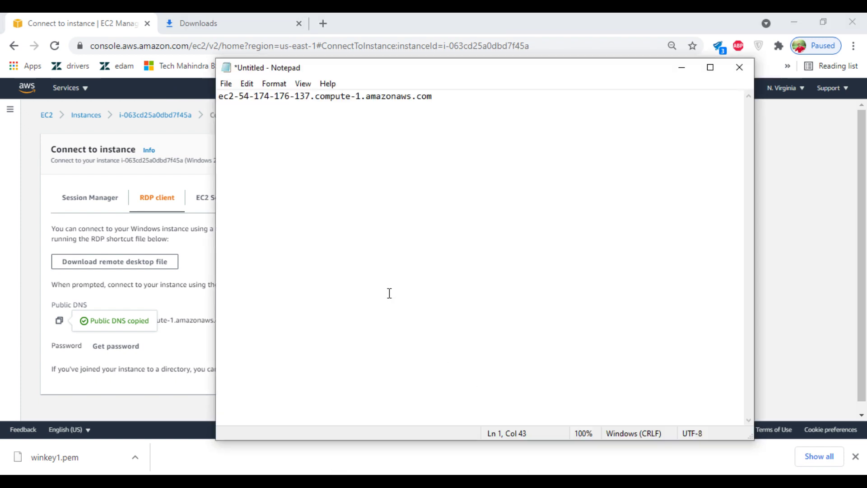
pyautogui.click(79, 359)
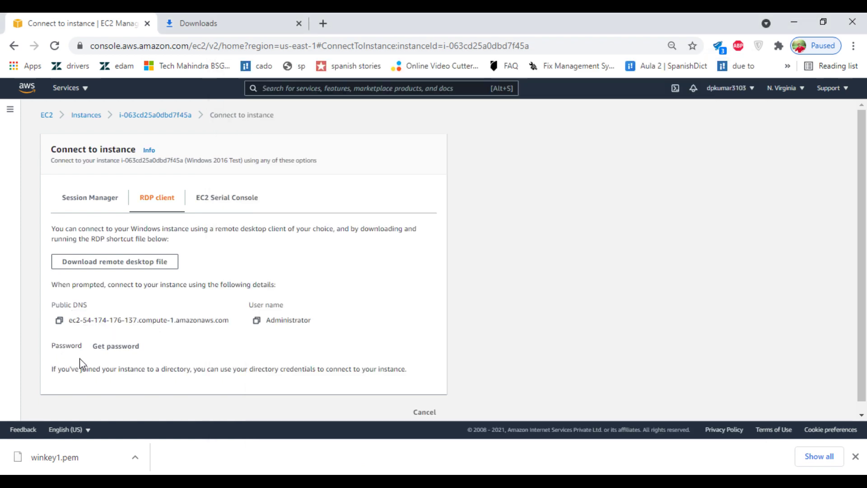
# Step: Decrypt the instance's Windows administrator password using the winkey1.pem key file from the New folder on the Desktop
pyautogui.click(115, 346)
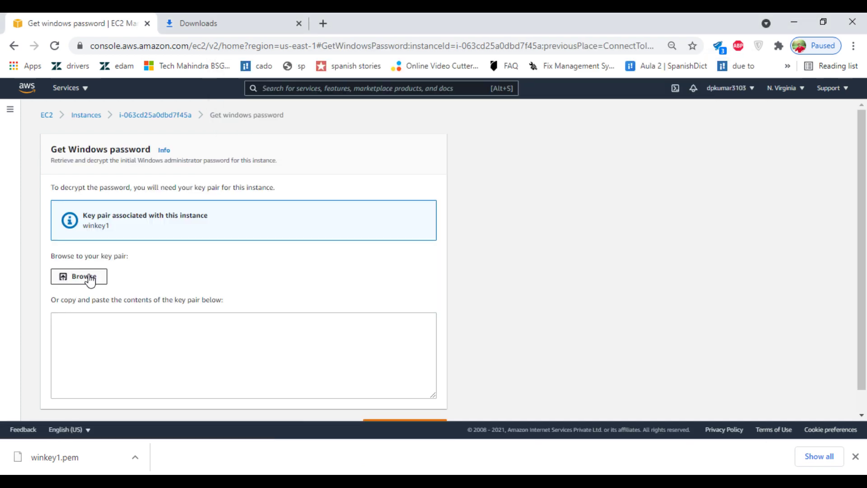
pyautogui.click(91, 278)
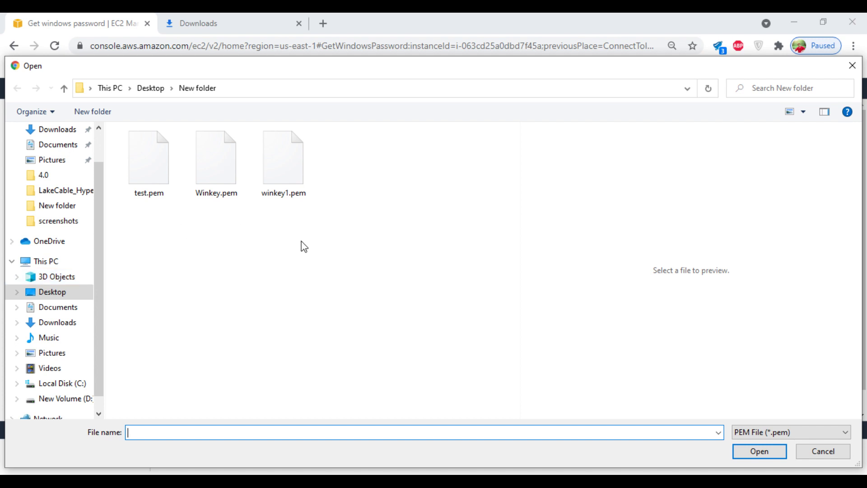
pyautogui.click(289, 171)
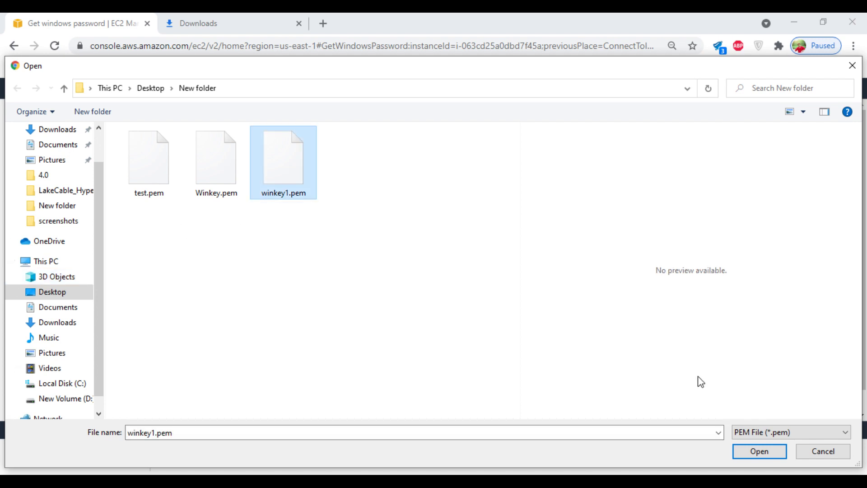
pyautogui.click(759, 452)
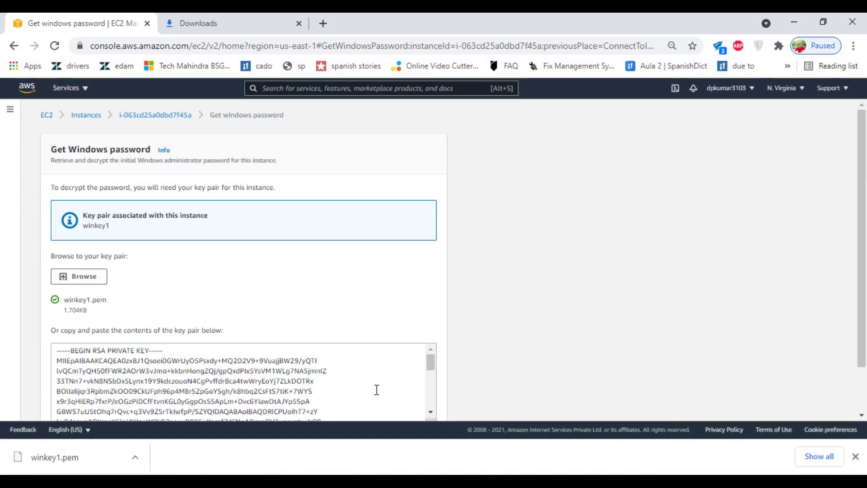
pyautogui.scroll(-2, 350, 332)
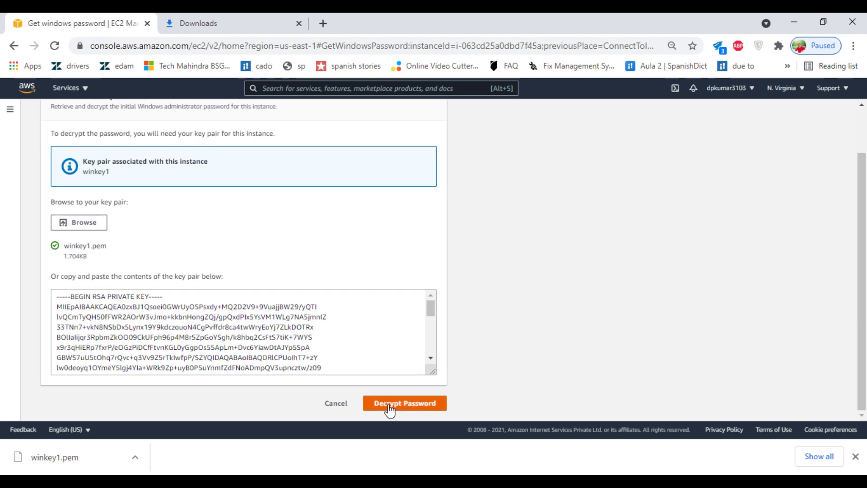
pyautogui.click(390, 409)
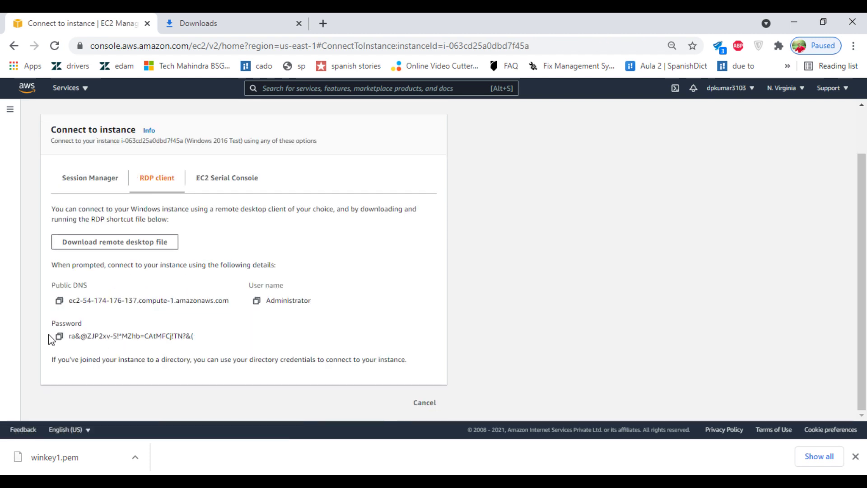
# Step: Copy the decrypted administrator password, paste it two lines below the public DNS in Notepad, and return to the browser
pyautogui.click(62, 342)
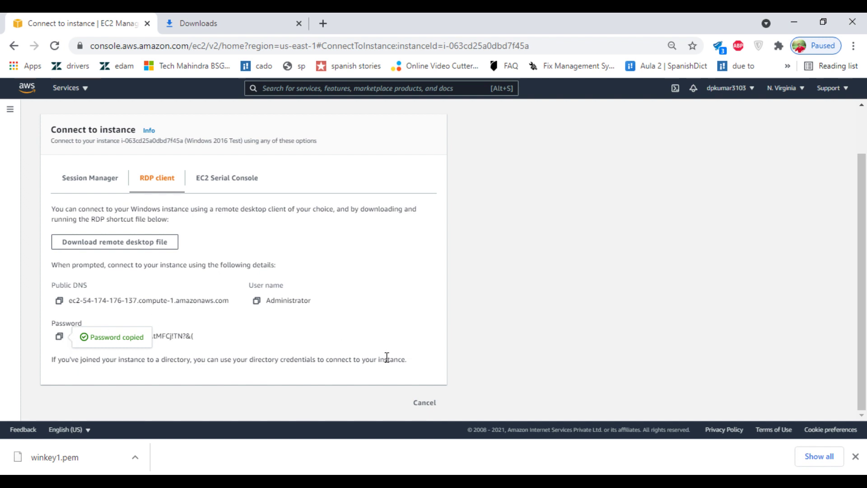
pyautogui.click(427, 473)
pyautogui.click(531, 420)
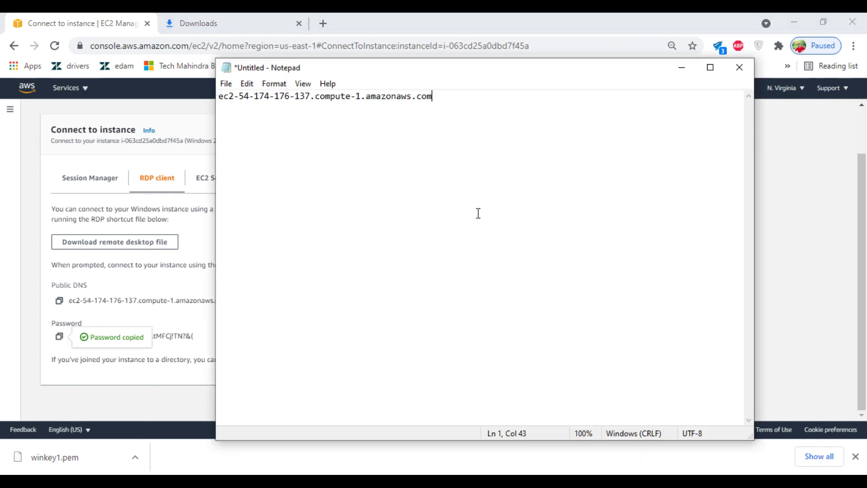
pyautogui.press('Return')
pyautogui.press('Return')
pyautogui.hotkey('ctrl', 'v')
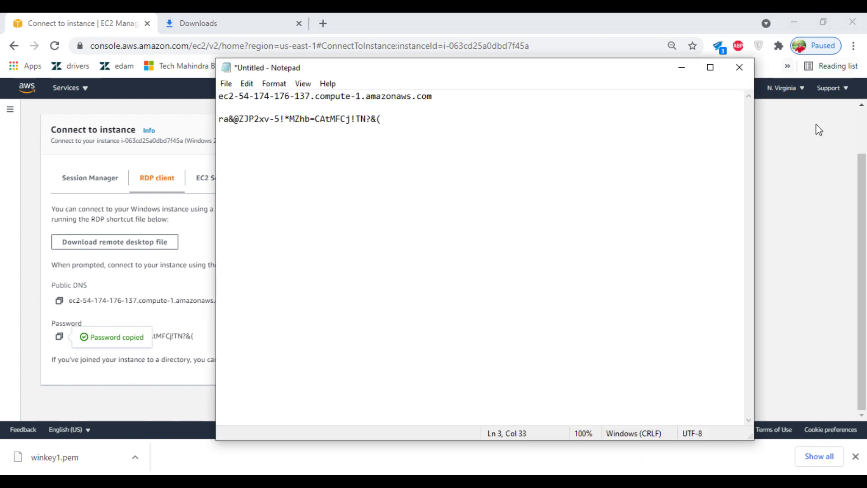
pyautogui.click(802, 183)
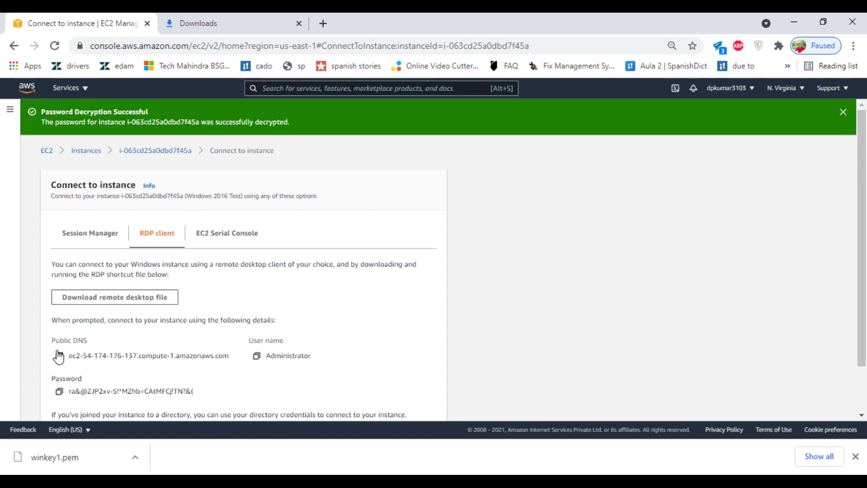
# Step: Download the instance's remote desktop file as Windows 2016 Test.rdp into the New folder on the Desktop
pyautogui.scroll(-1, 270, 292)
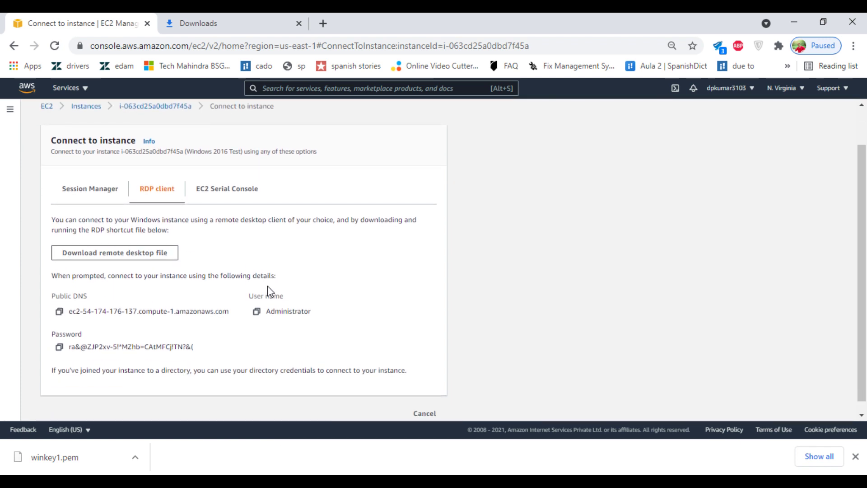
pyautogui.click(156, 248)
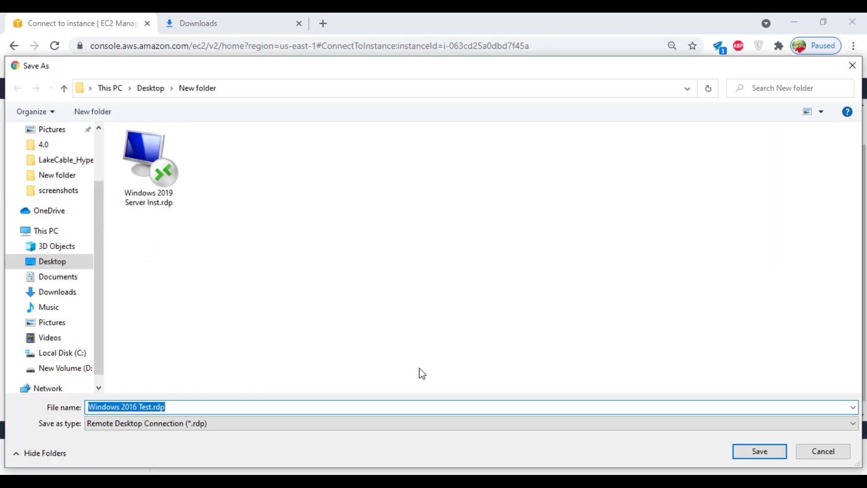
pyautogui.click(741, 452)
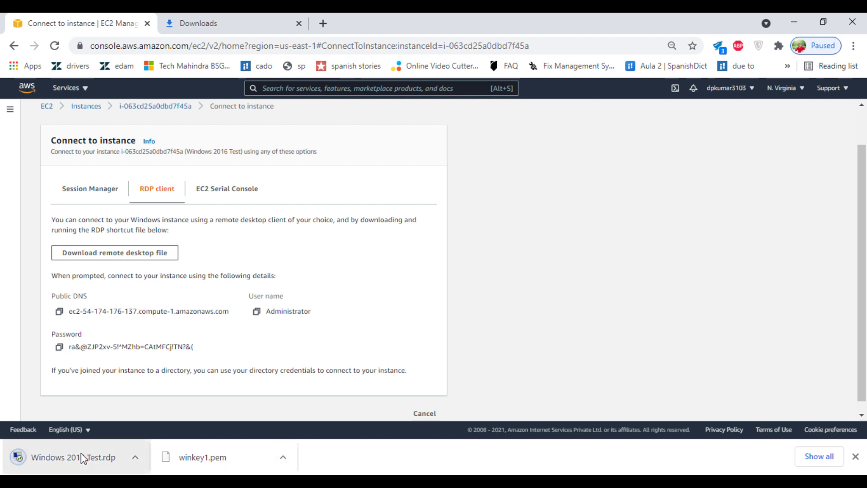
# Step: Open the downloaded Windows 2016 Test.rdp, accept the connection, try pasting the administrator password into the credentials prompt, and cancel the sign-in
pyautogui.click(84, 464)
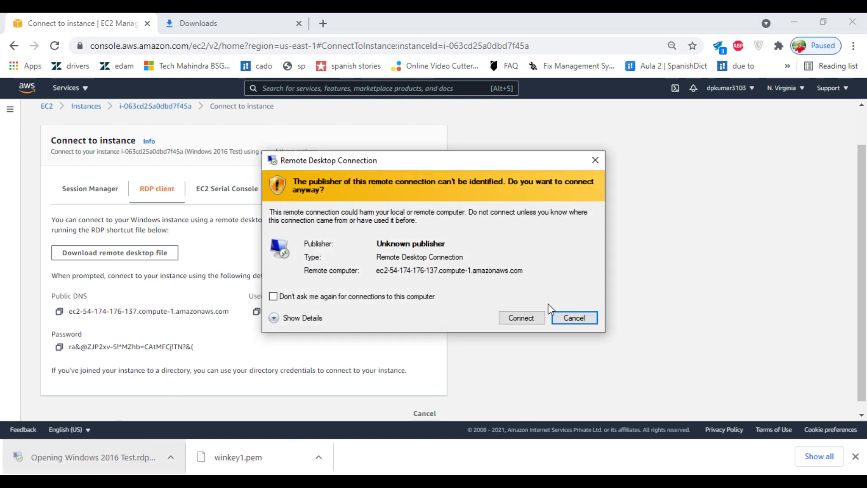
pyautogui.click(535, 319)
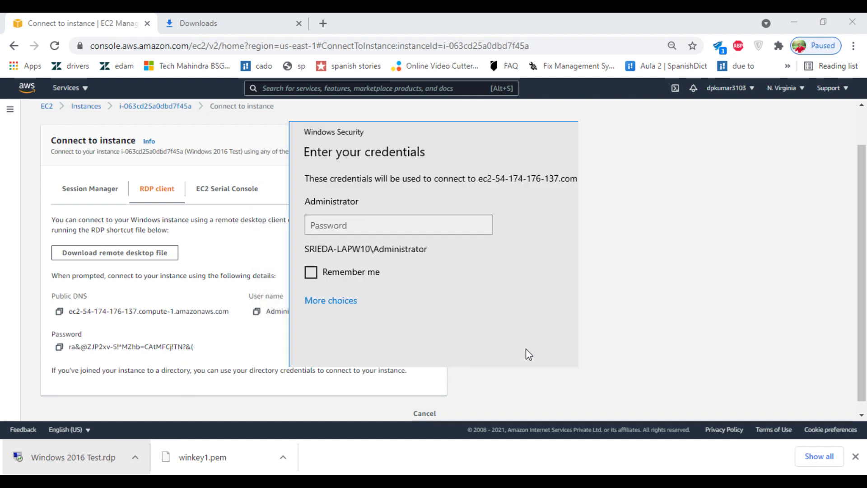
pyautogui.moveTo(474, 449)
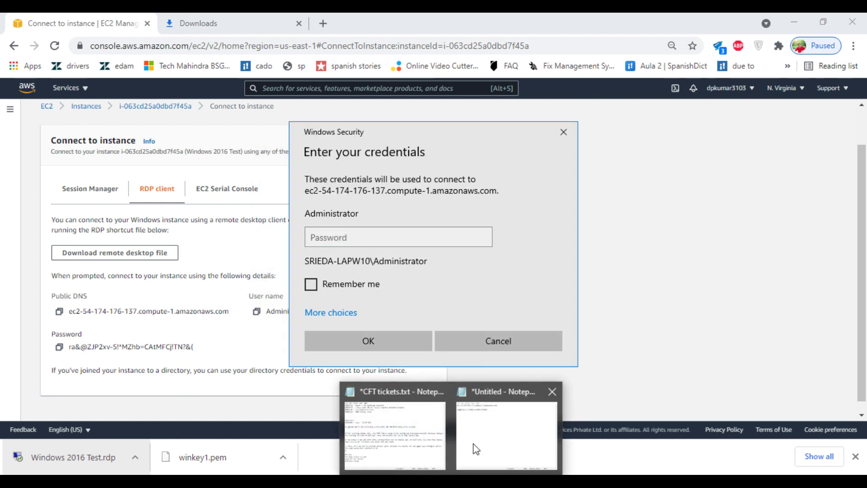
pyautogui.click(500, 430)
pyautogui.moveTo(396, 117); pyautogui.dragTo(217, 112)
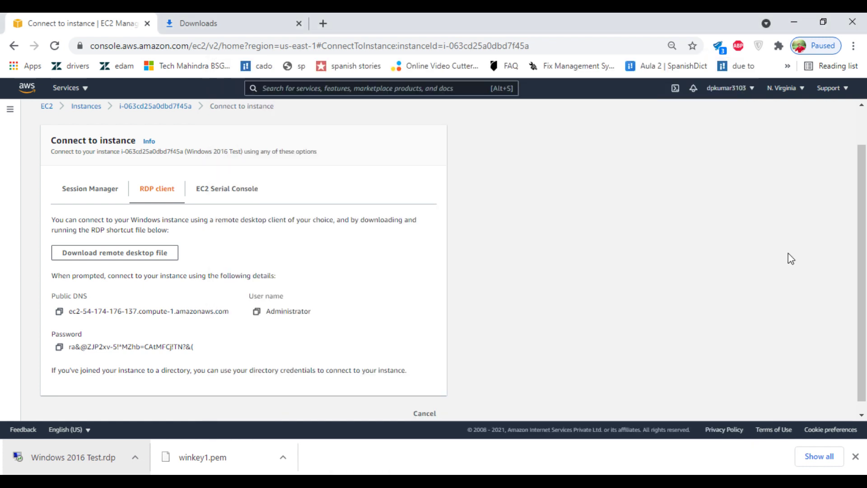
pyautogui.click(793, 259)
pyautogui.click(649, 480)
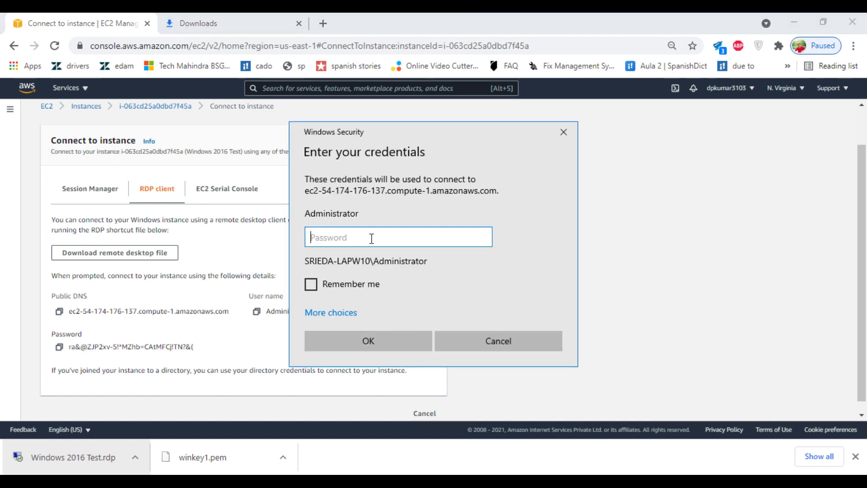
pyautogui.rightClick(343, 238)
pyautogui.click(356, 248)
pyautogui.click(530, 340)
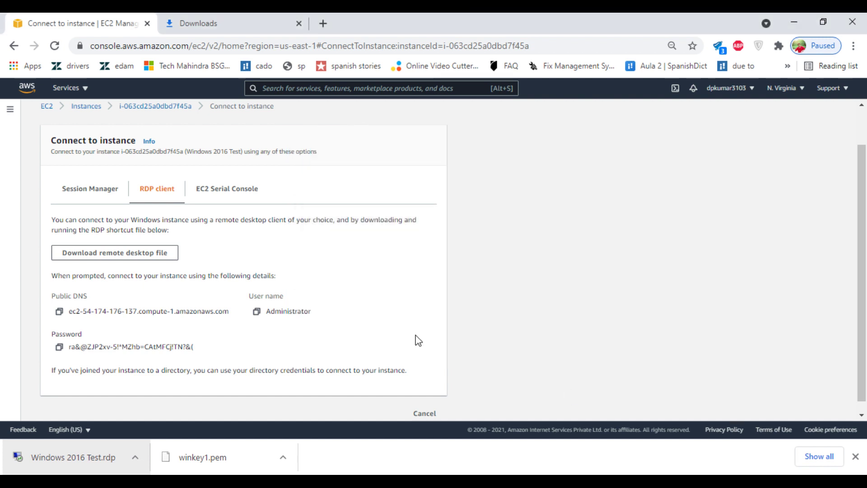
# Step: Copy the instance's public DNS and start a connection to it from the Remote Desktop Connection app
pyautogui.click(63, 312)
pyautogui.press('super')
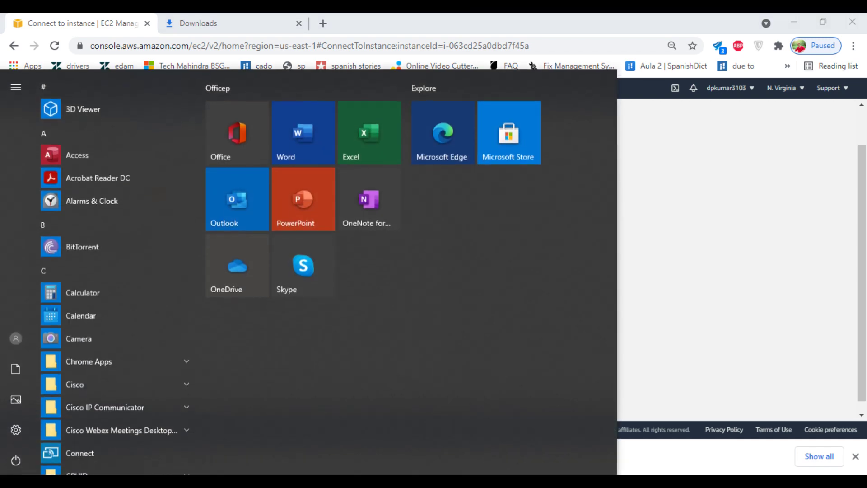
pyautogui.write('remote')
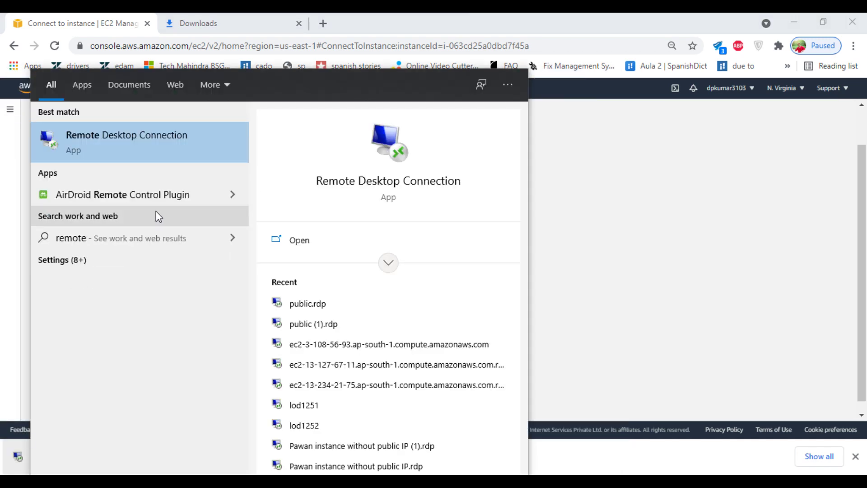
pyautogui.click(296, 240)
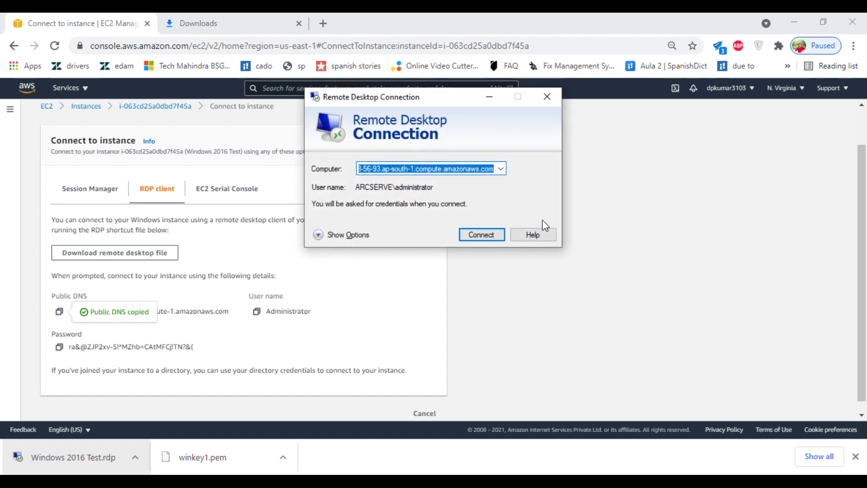
pyautogui.hotkey('ctrl', 'v')
pyautogui.click(478, 232)
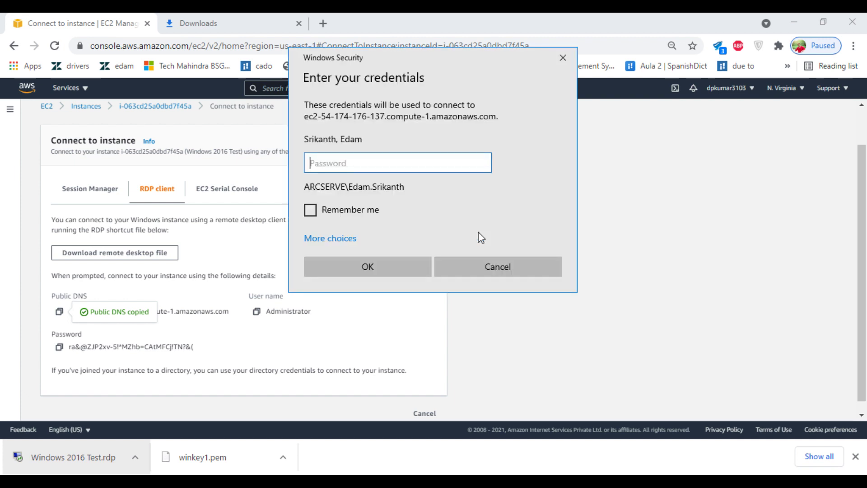
# Step: Choose a different account for the remote sign-in, begin entering its user name, and cancel the connection
pyautogui.click(346, 238)
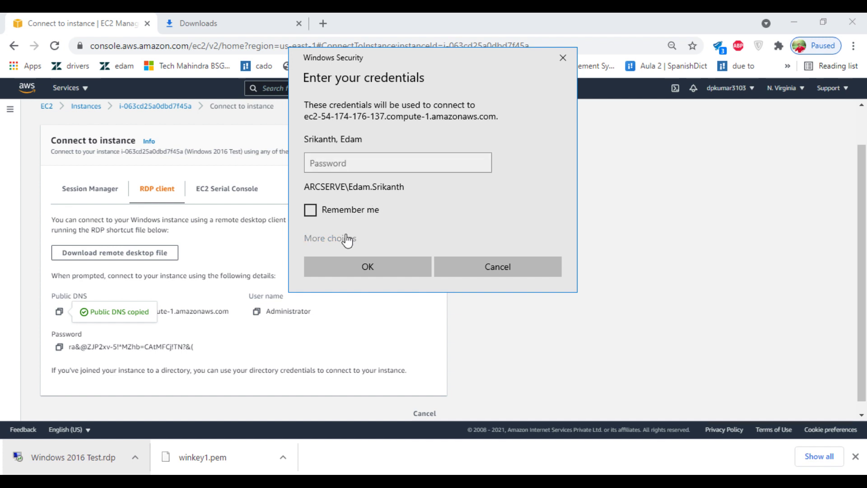
pyautogui.click(376, 307)
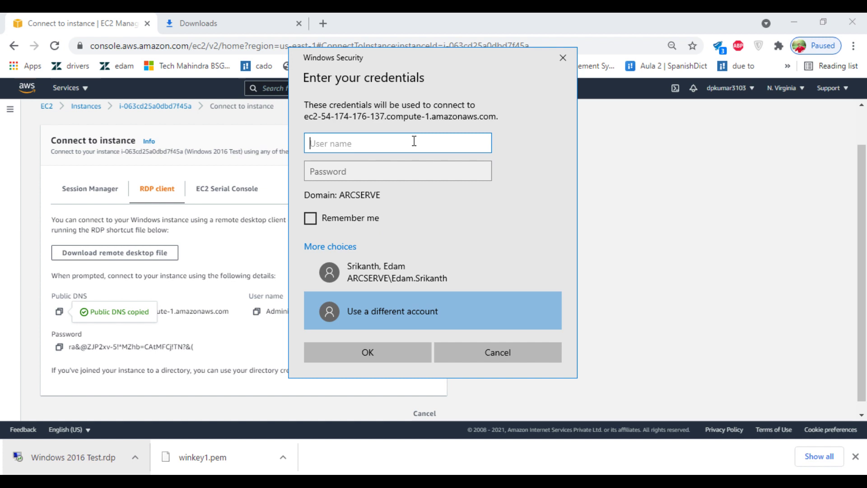
pyautogui.write('ad')
pyautogui.press('Escape')
pyautogui.press('Escape')
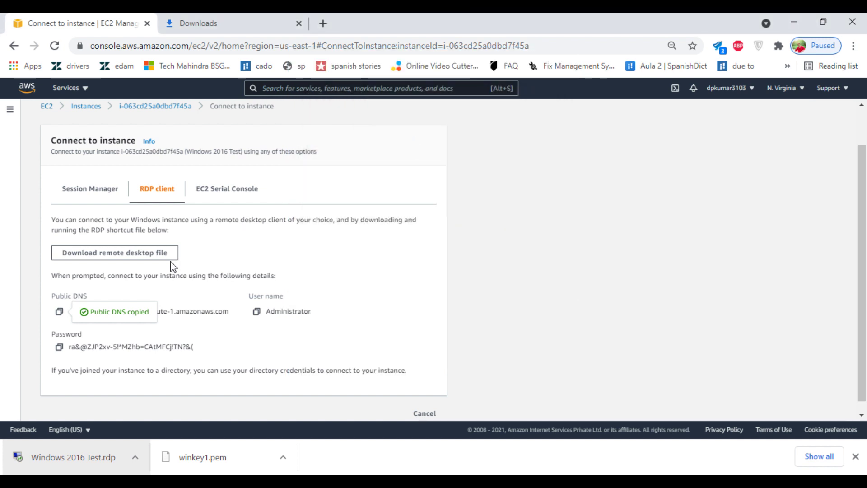
# Step: Reopen the Windows 2016 Test.rdp file, accept the connection, and copy the administrator password from the untitled Notepad file
pyautogui.click(81, 458)
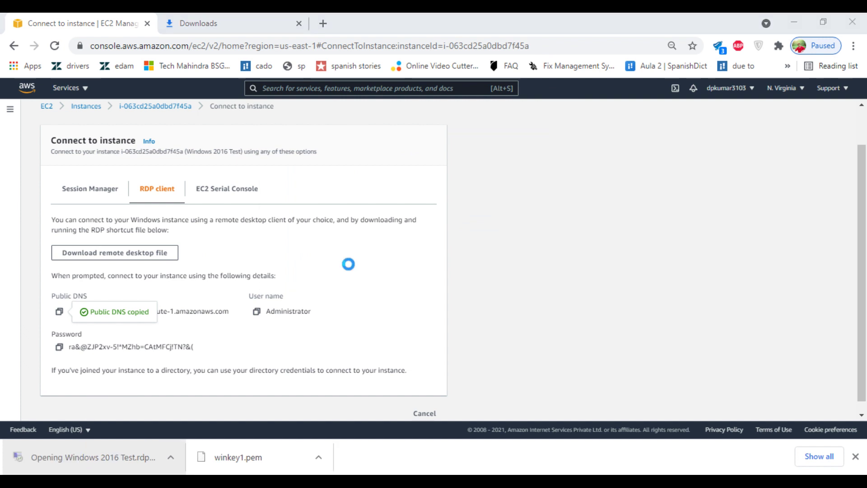
pyautogui.click(520, 317)
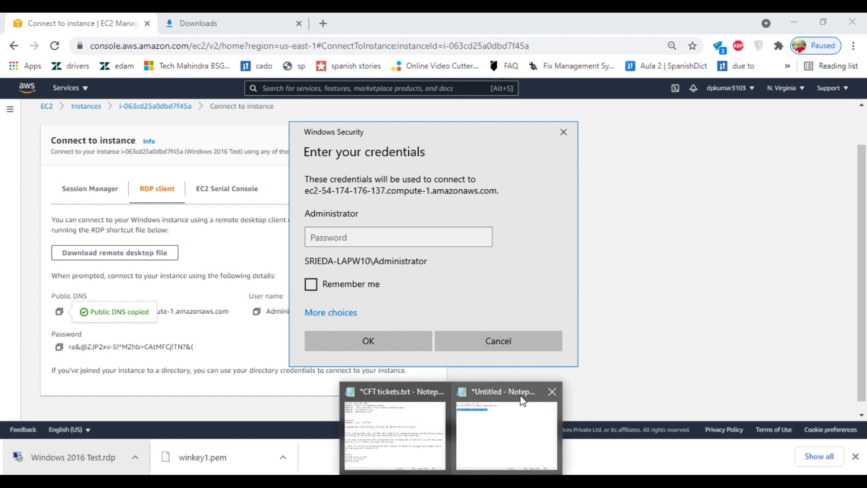
pyautogui.click(520, 398)
pyautogui.rightClick(309, 122)
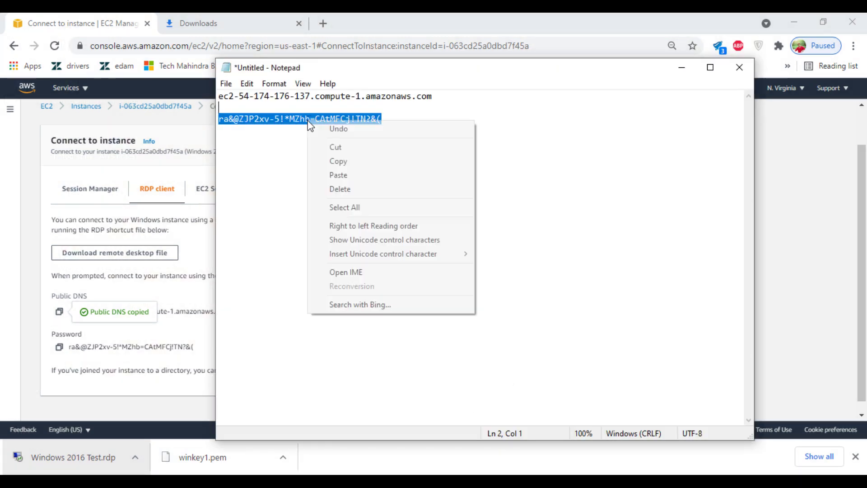
pyautogui.click(342, 161)
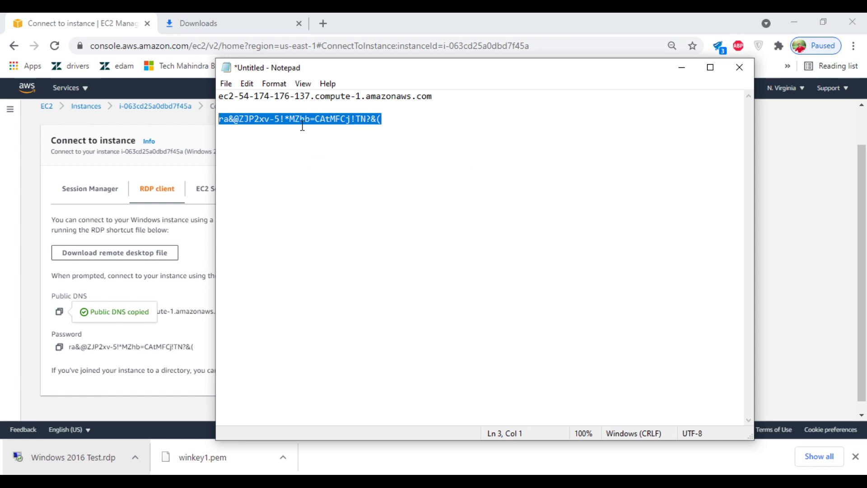
# Step: Sign in to the instance as Administrator with the copied password and accept the unverified certificate
pyautogui.click(799, 191)
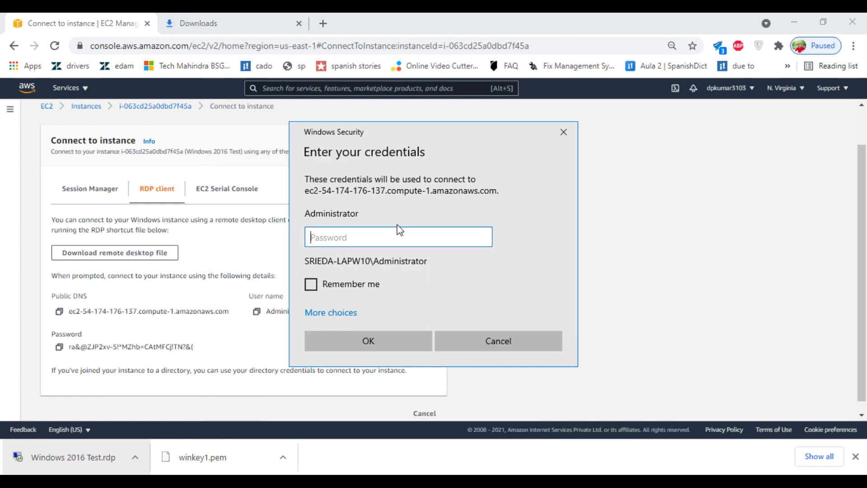
pyautogui.hotkey('ctrl', 'v')
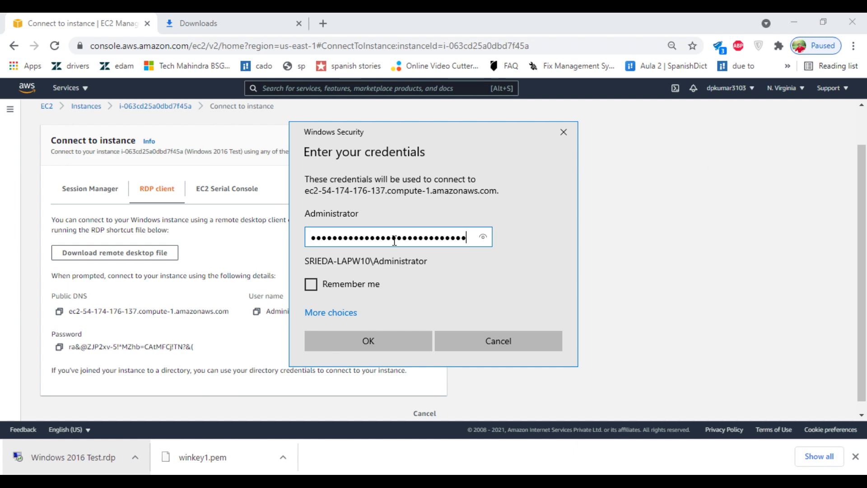
pyautogui.click(368, 340)
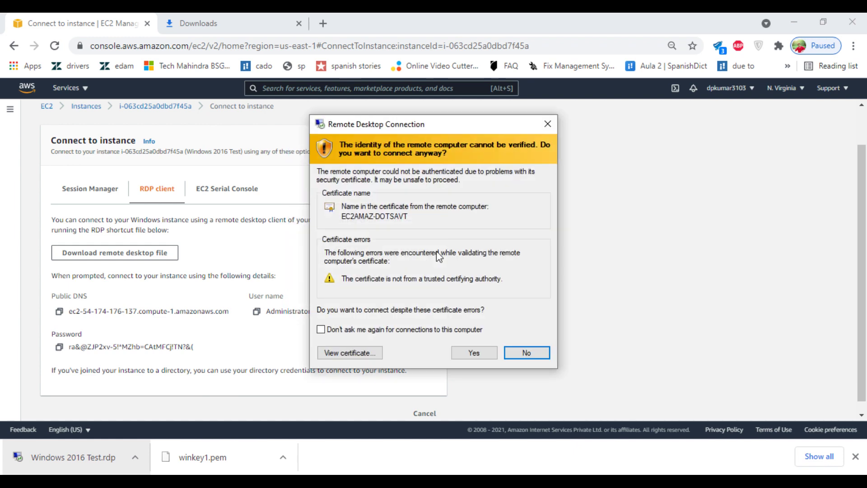
pyautogui.click(484, 353)
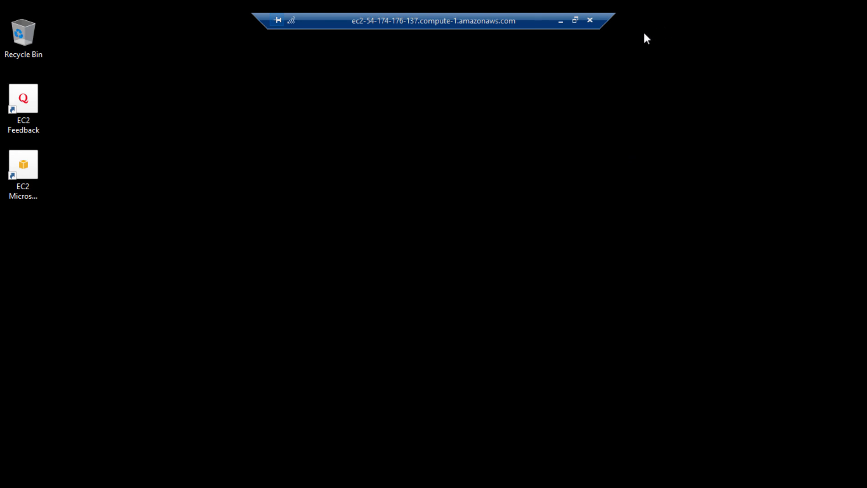
# Step: Decline making the remote server discoverable by other devices on Network 2
pyautogui.moveTo(644, 33); pyautogui.dragTo(651, 152)
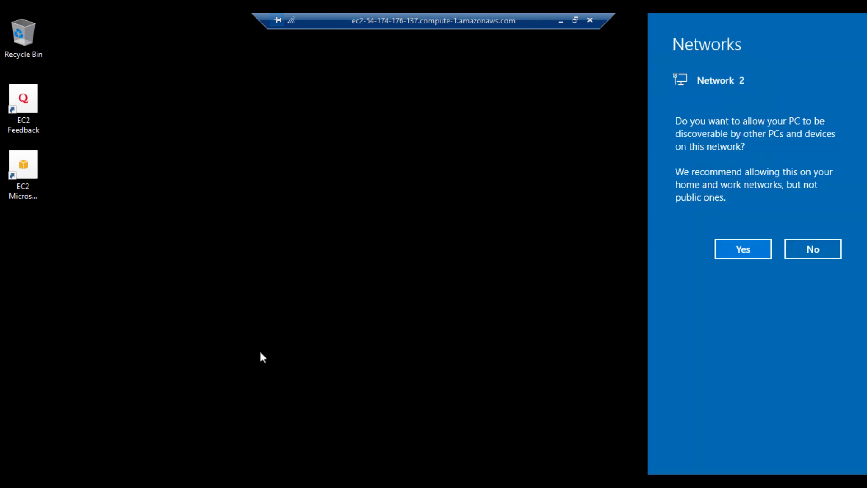
pyautogui.click(811, 252)
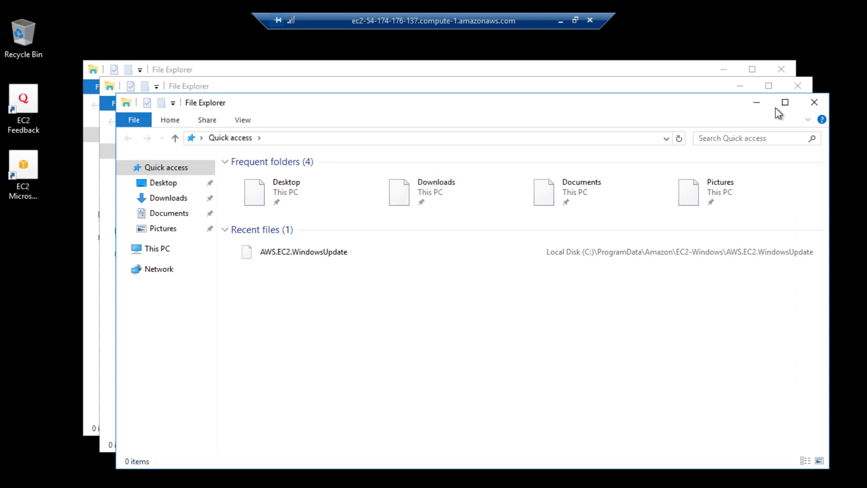
# Step: Close the two extra File Explorer windows on the remote server and show This PC in the remaining one
pyautogui.press('super')
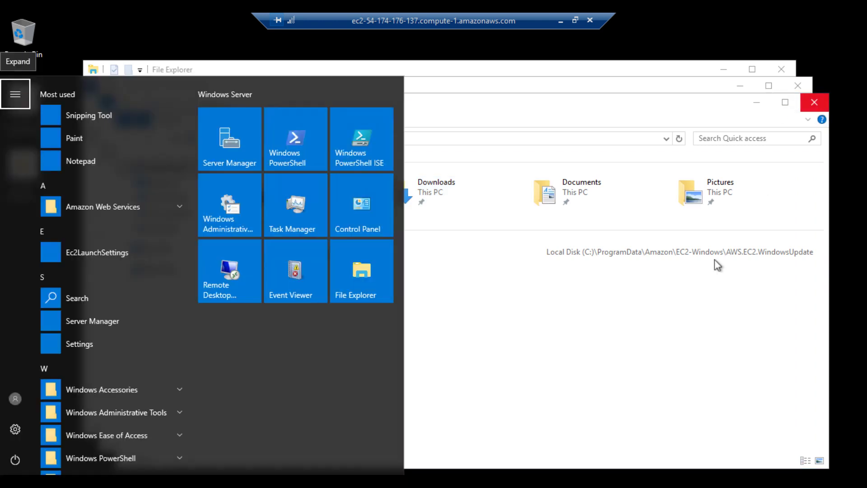
pyautogui.click(666, 335)
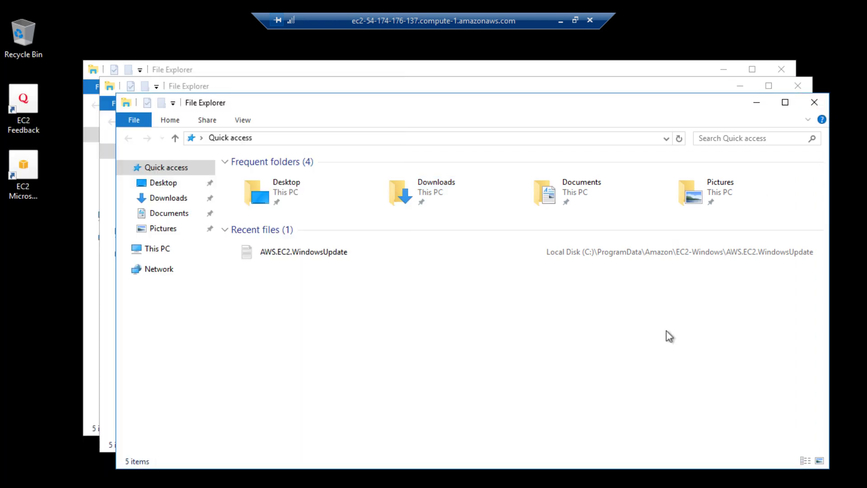
pyautogui.click(815, 103)
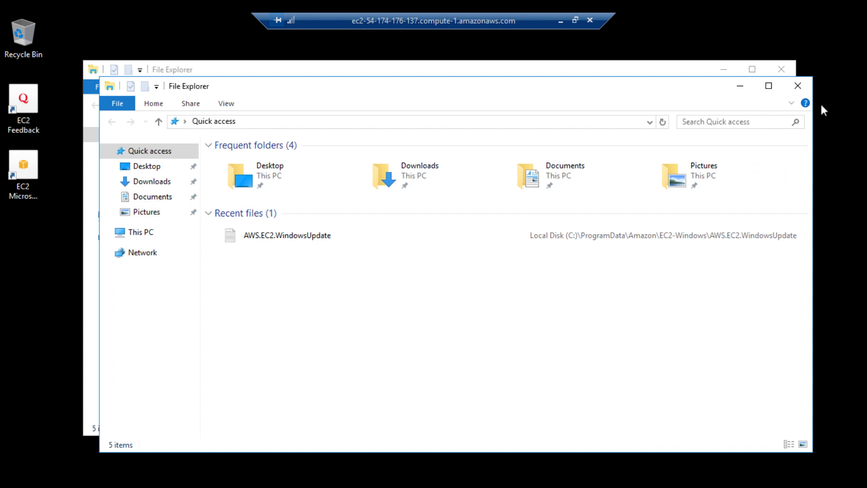
pyautogui.click(798, 85)
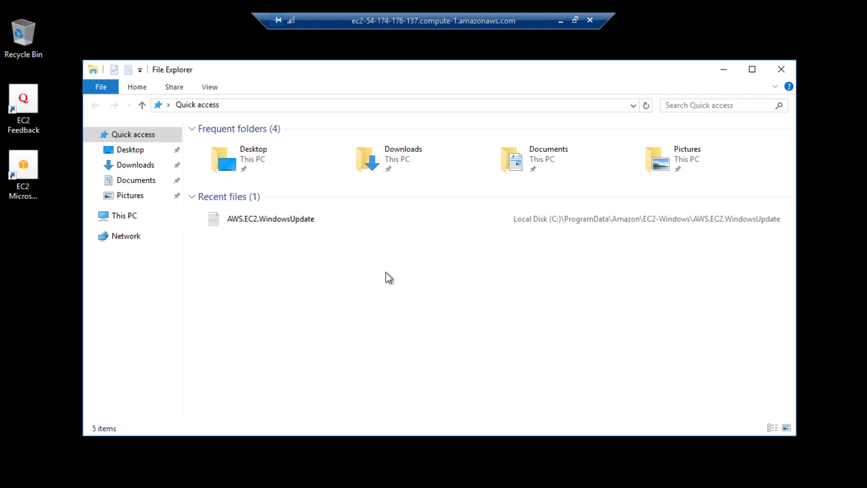
pyautogui.click(126, 222)
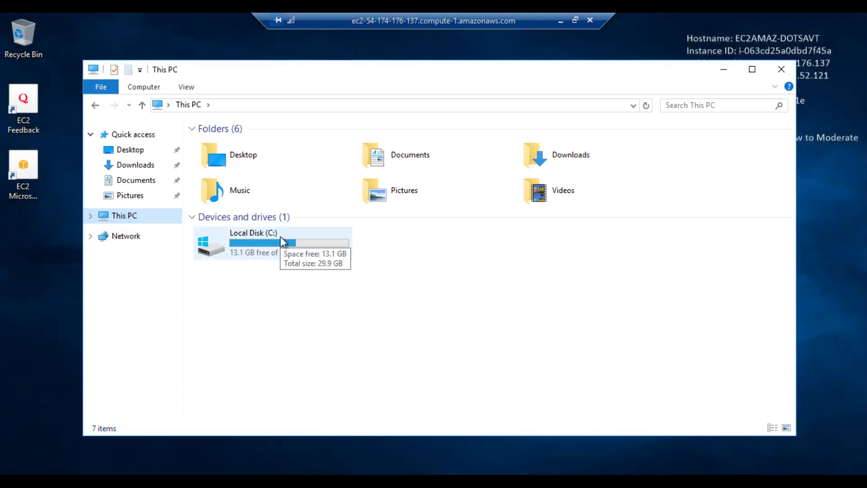
# Step: Examine the folders on the remote server's Local Disk (C:) and return to This PC
pyautogui.doubleClick(281, 239)
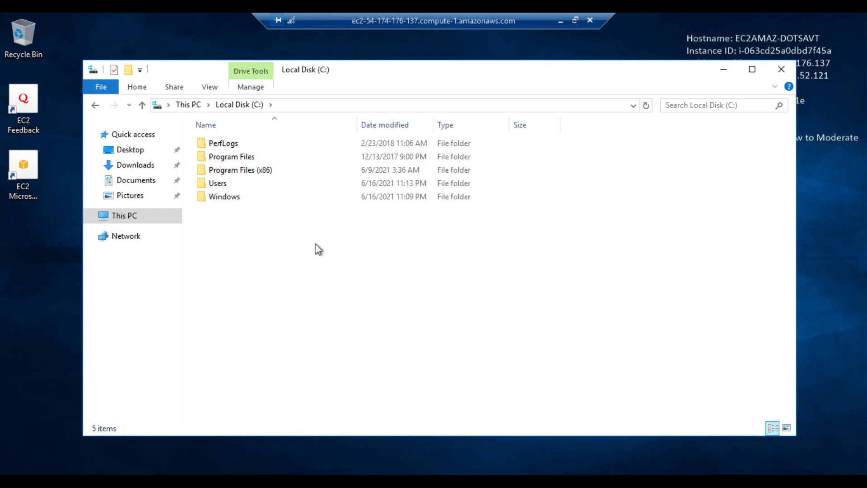
pyautogui.moveTo(310, 244); pyautogui.dragTo(193, 85)
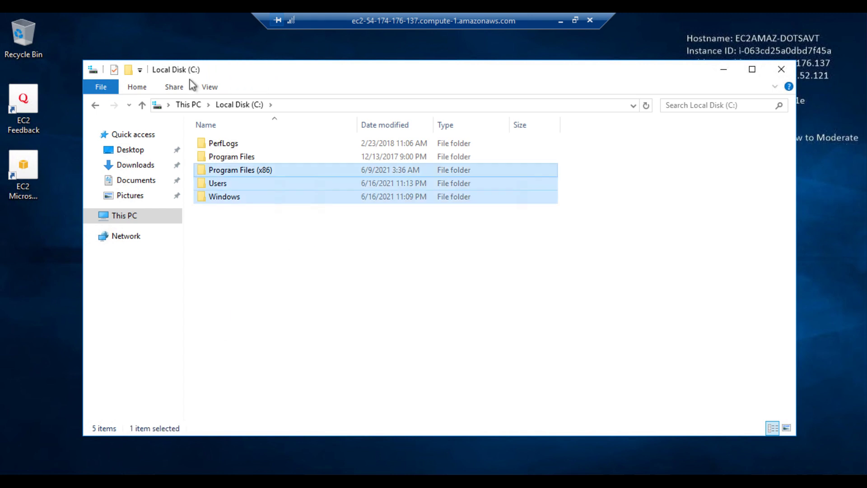
pyautogui.click(265, 246)
pyautogui.click(188, 105)
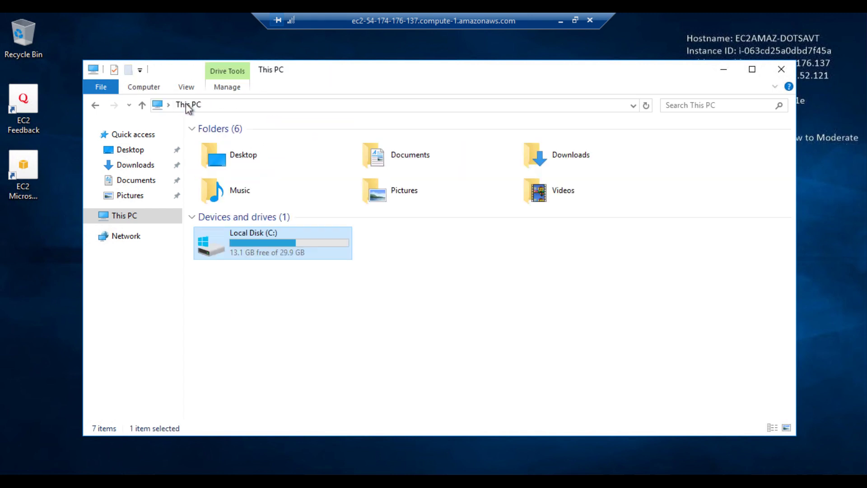
# Step: Close File Explorer on the remote server and disconnect the Remote Desktop session
pyautogui.click(781, 70)
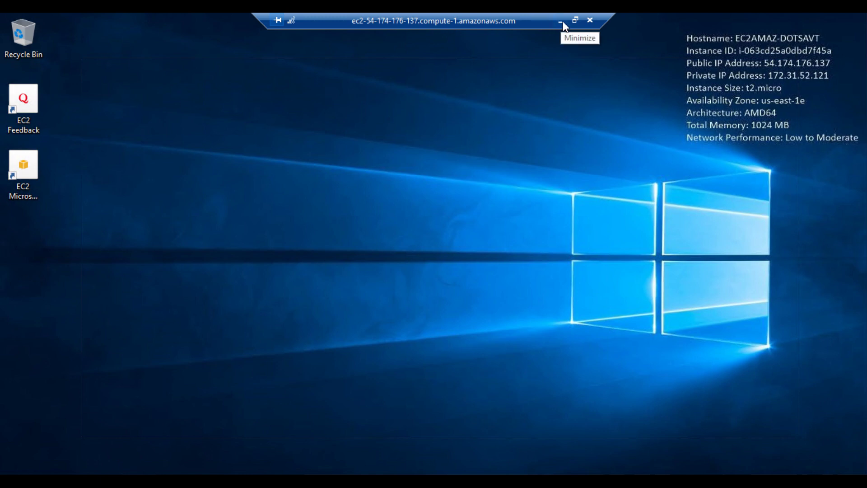
pyautogui.click(590, 20)
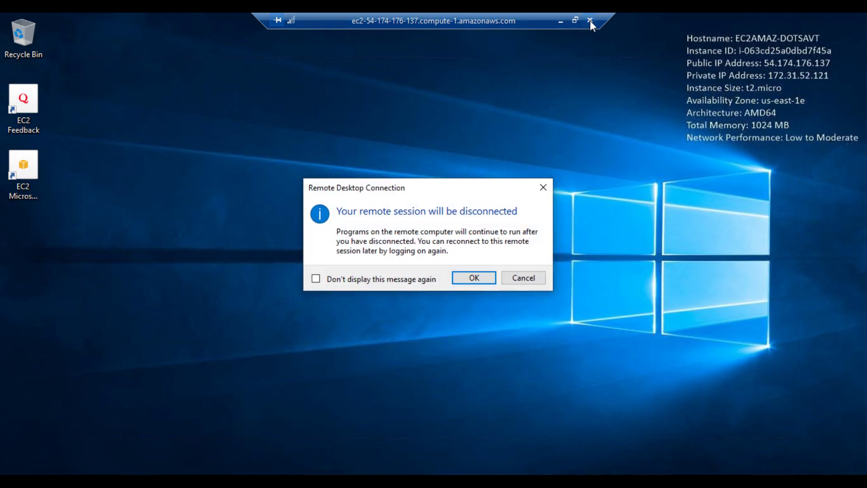
pyautogui.click(483, 277)
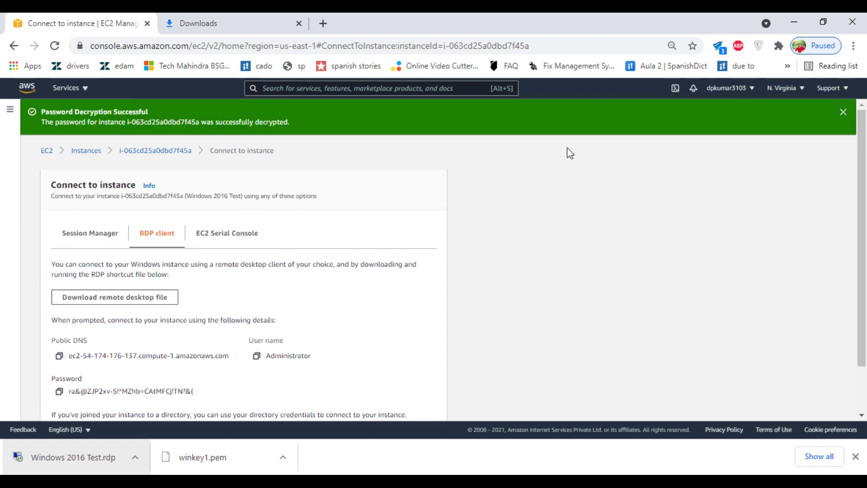
# Step: Terminate the Windows 2016 Test instance from the EC2 instances list and enlarge the list area to show both instances
pyautogui.click(90, 151)
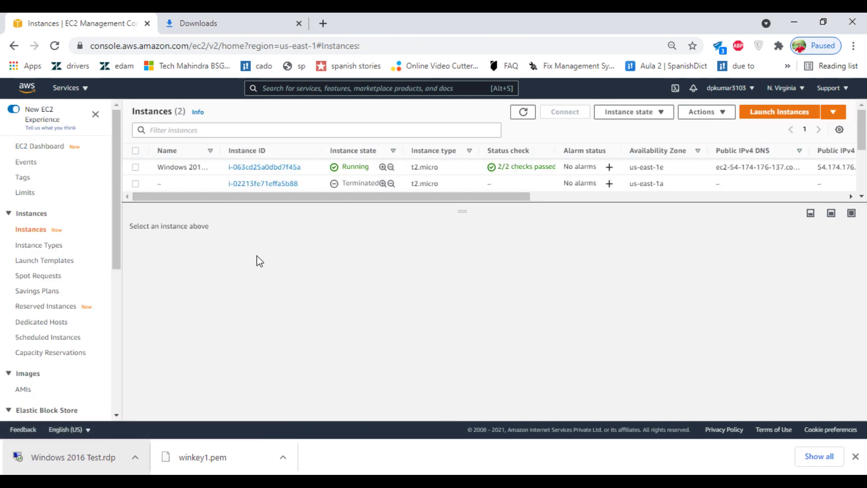
pyautogui.click(136, 167)
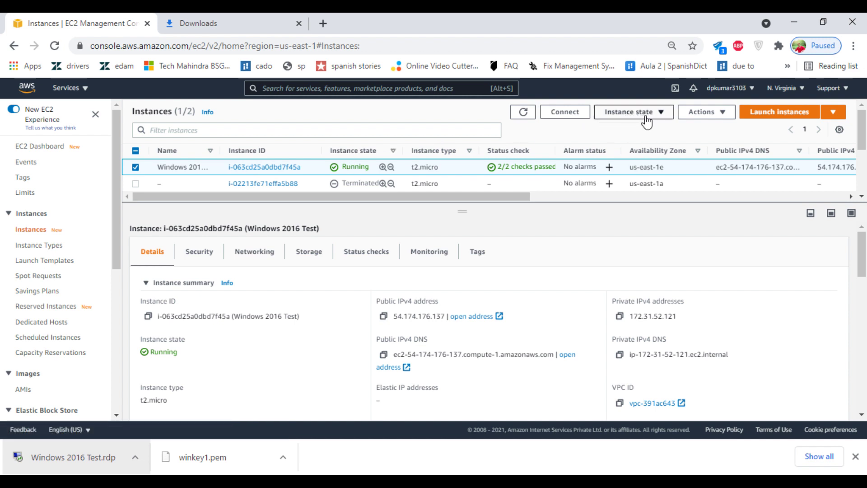
pyautogui.click(661, 113)
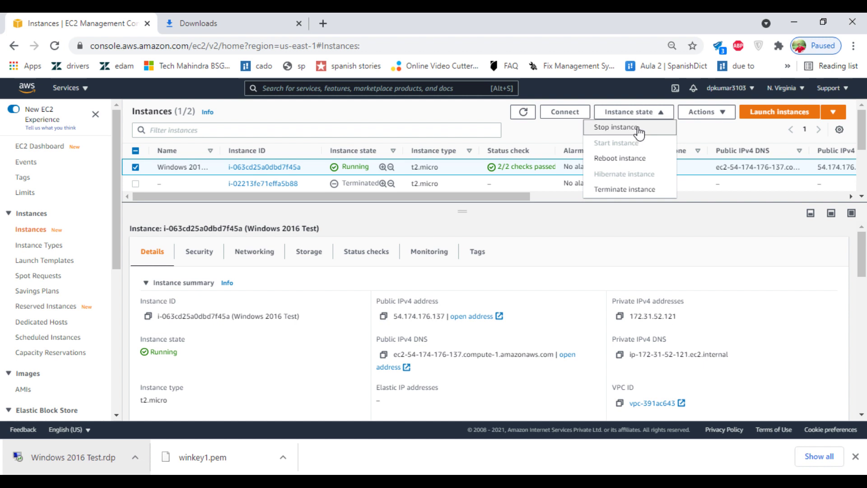
pyautogui.click(626, 190)
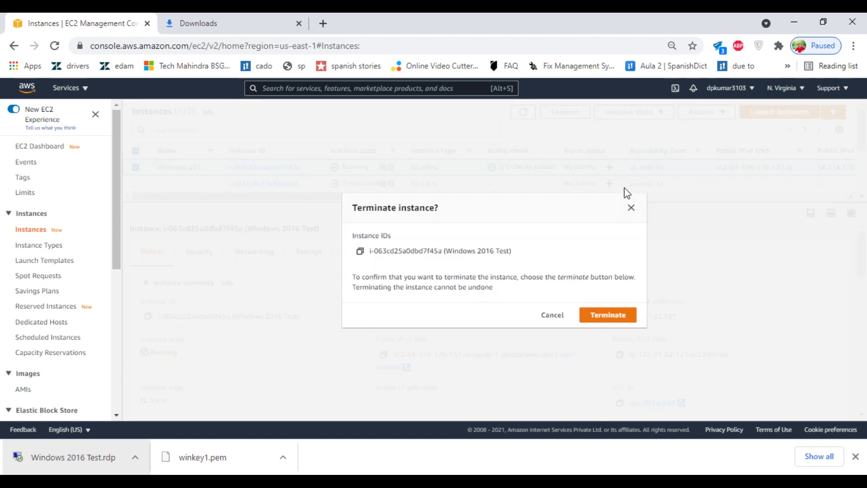
pyautogui.click(606, 316)
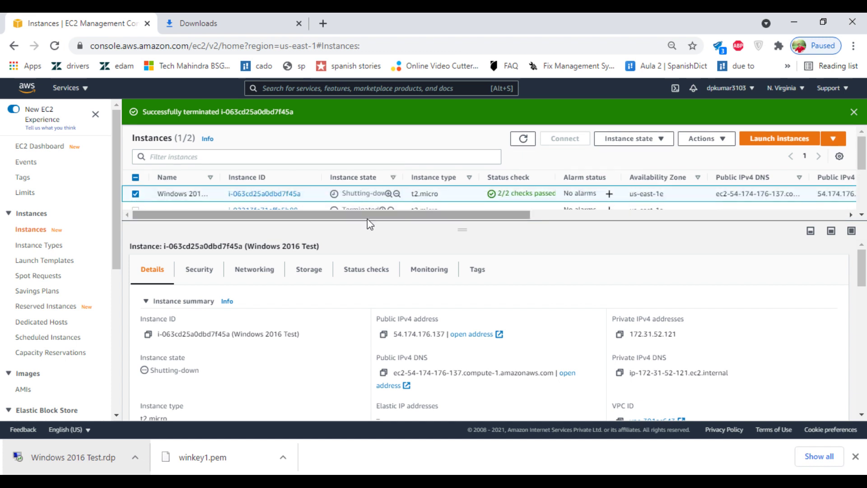
pyautogui.moveTo(367, 223); pyautogui.dragTo(378, 293)
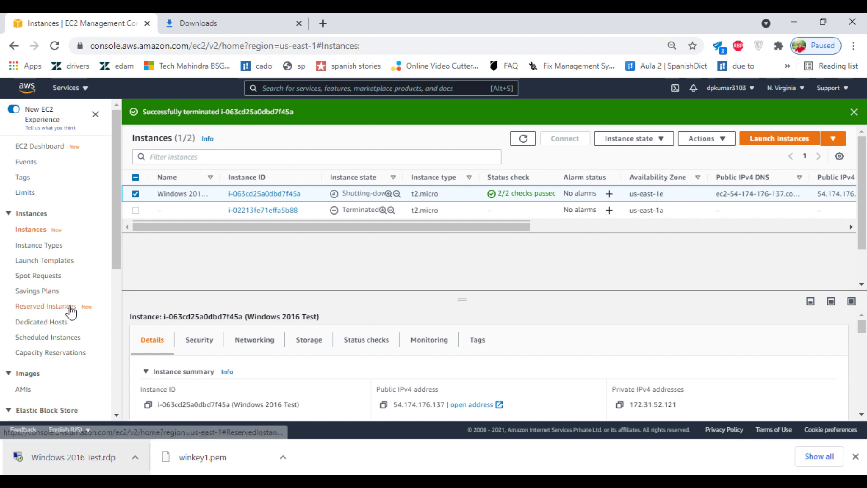
# Step: Check the Elastic Block Store volumes, and return to the instances list and refresh it to check the terminated instance's state
pyautogui.scroll(-4, 70, 301)
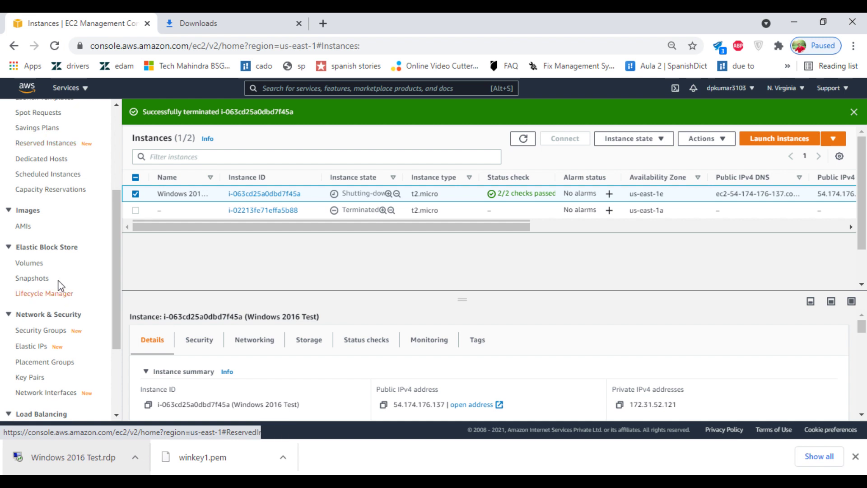
pyautogui.click(31, 266)
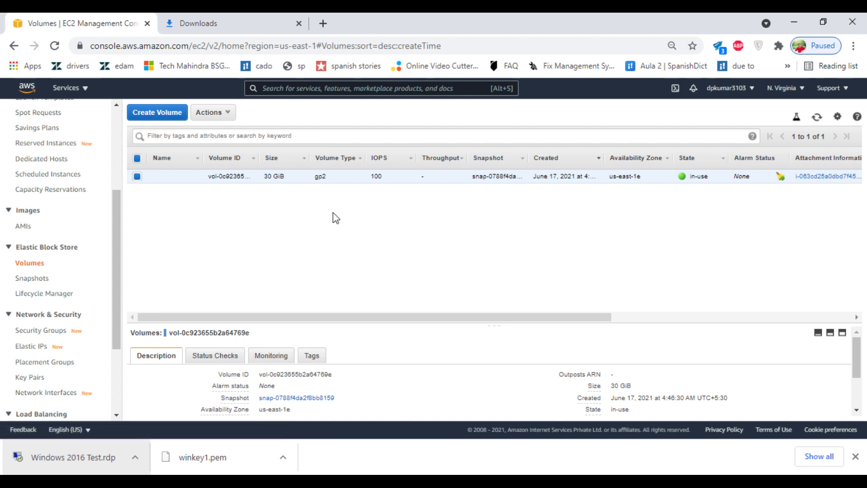
pyautogui.scroll(2, 97, 245)
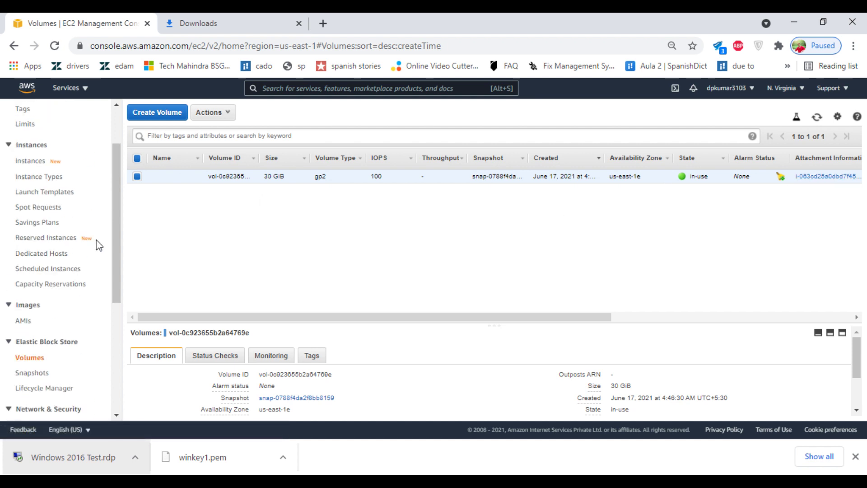
pyautogui.click(31, 230)
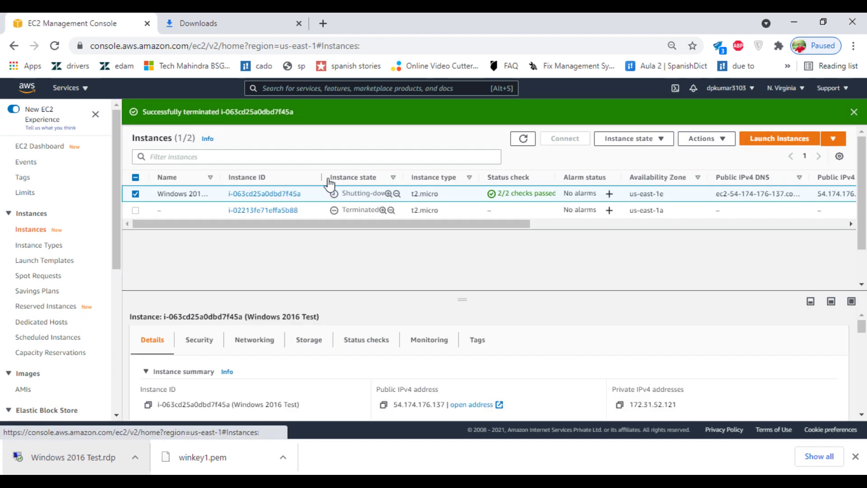
pyautogui.click(525, 139)
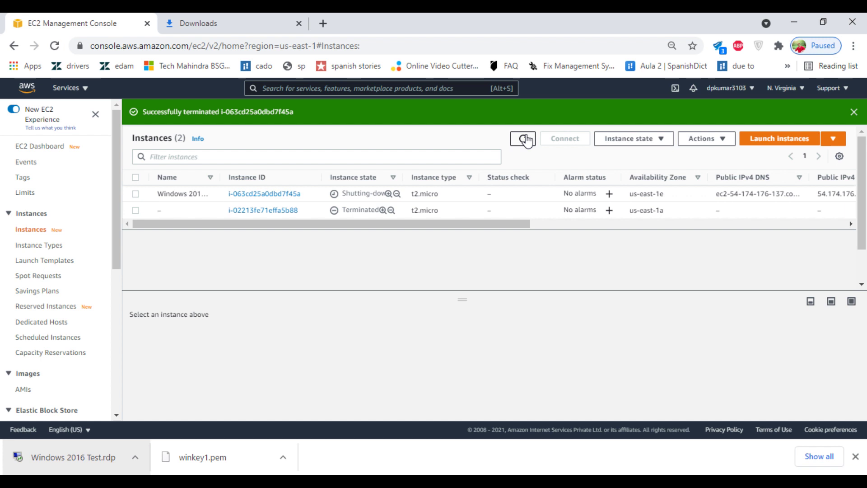
pyautogui.click(525, 139)
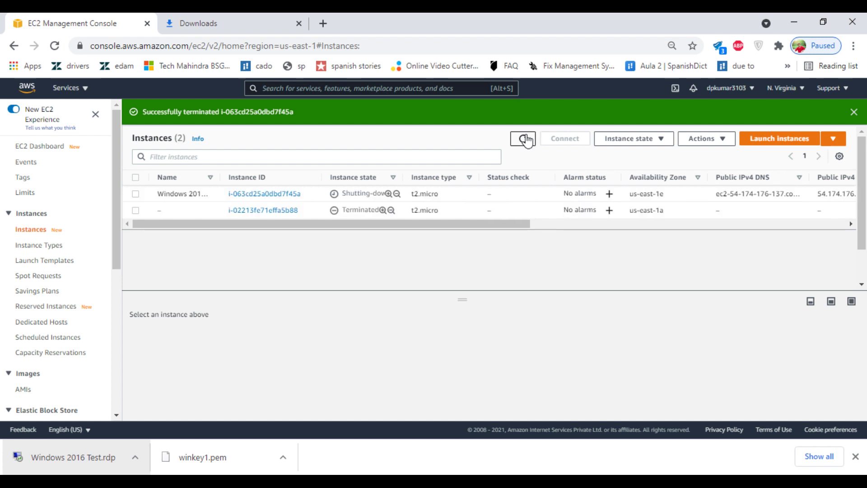